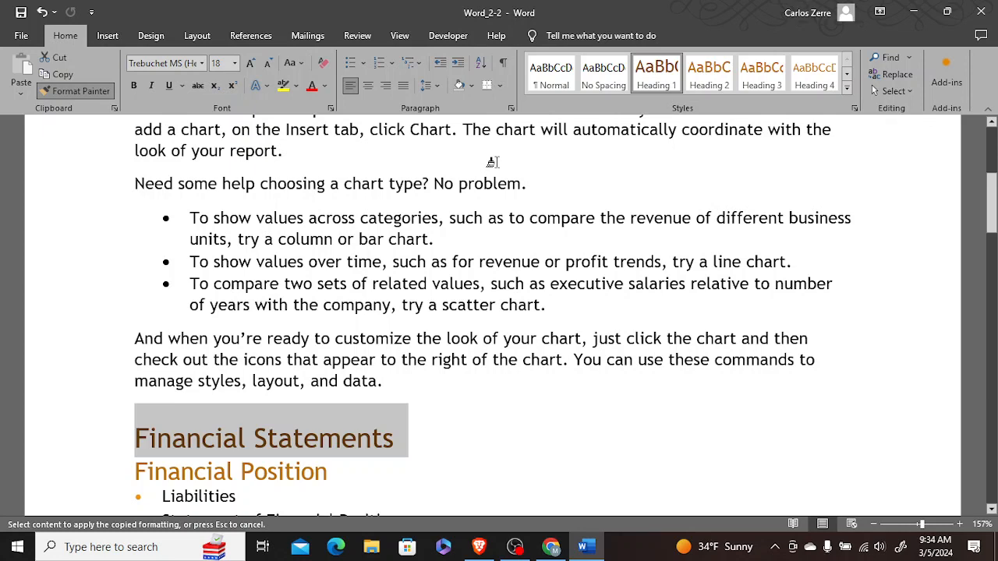
# - Copy the Financial Statements heading's formatting onto the Statement Notes heading with Format Painter
pyautogui.moveTo(991, 201); pyautogui.dragTo(991, 377)
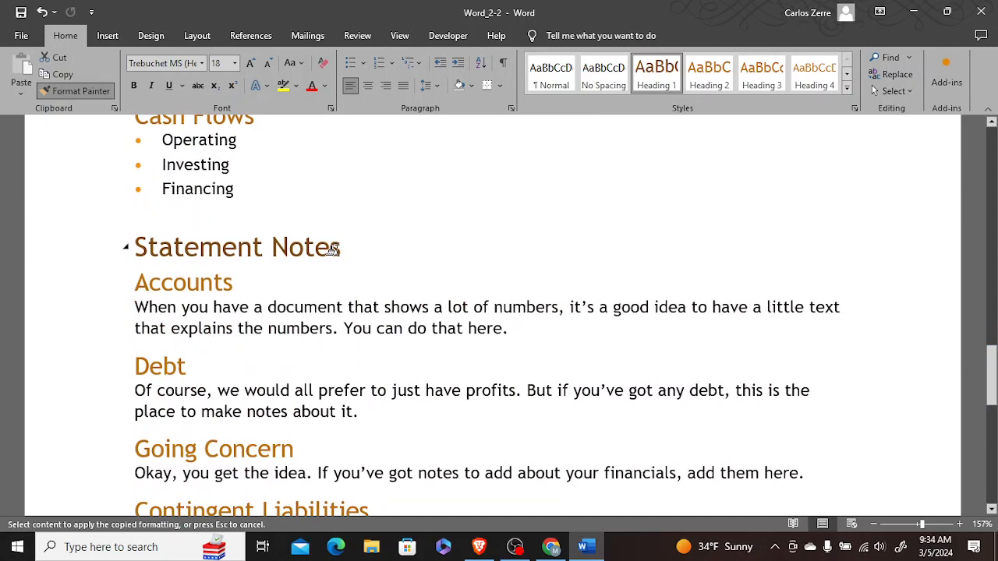
pyautogui.moveTo(337, 248); pyautogui.dragTo(197, 246)
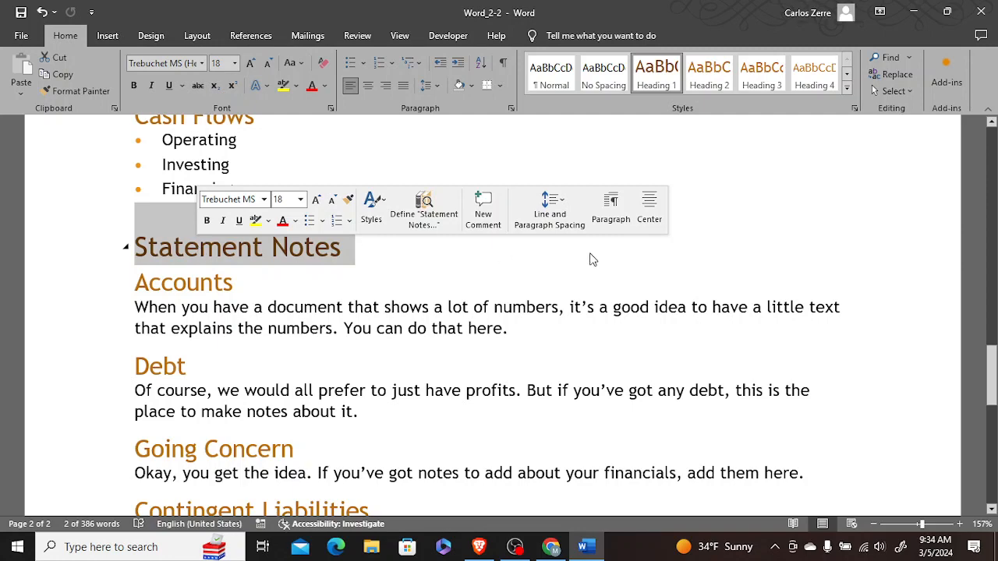
pyautogui.moveTo(995, 377); pyautogui.dragTo(954, 488)
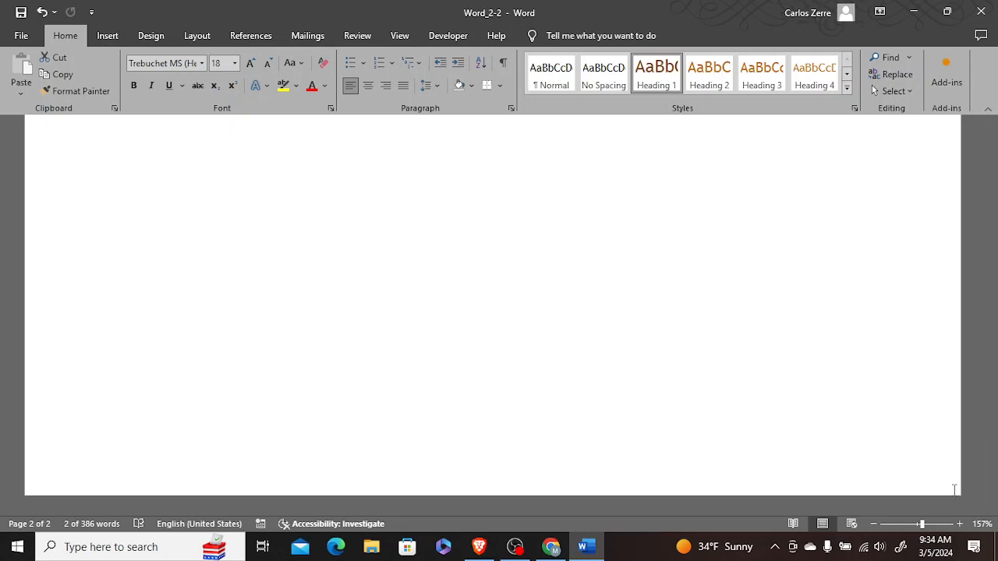
pyautogui.moveTo(993, 474); pyautogui.dragTo(984, 137)
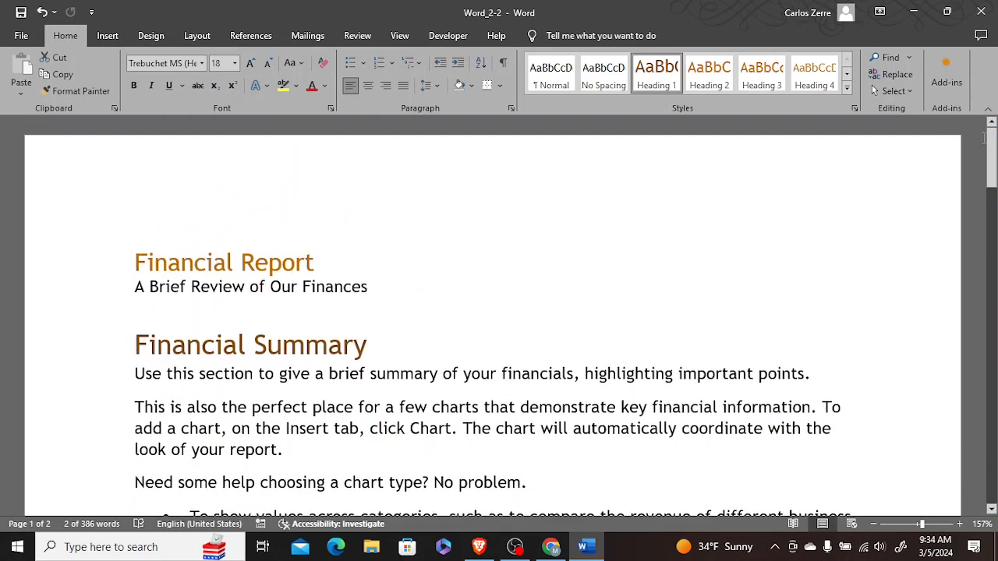
pyautogui.click(375, 287)
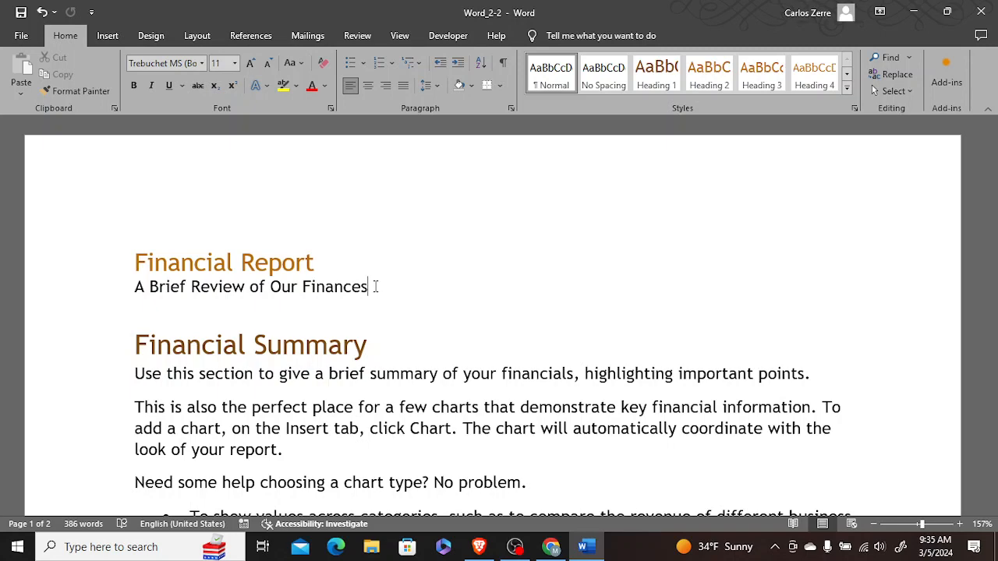
pyautogui.hotkey('ctrl', 'a')
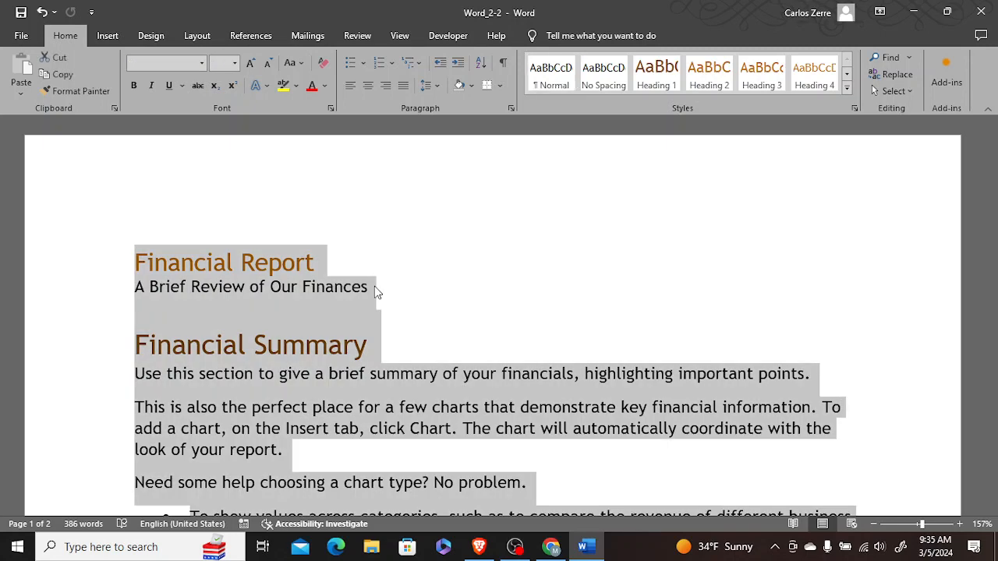
pyautogui.click(511, 108)
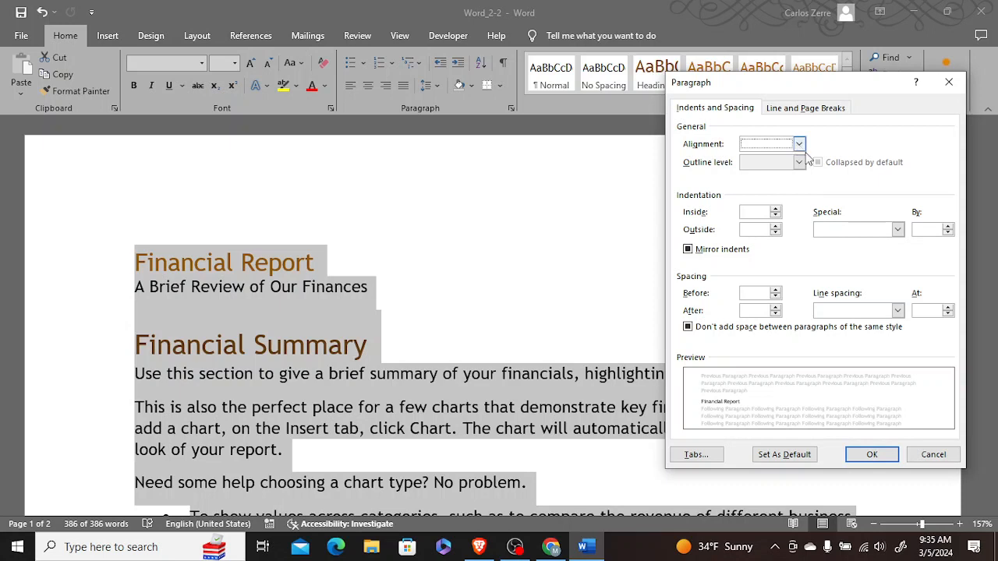
pyautogui.click(897, 229)
pyautogui.click(896, 229)
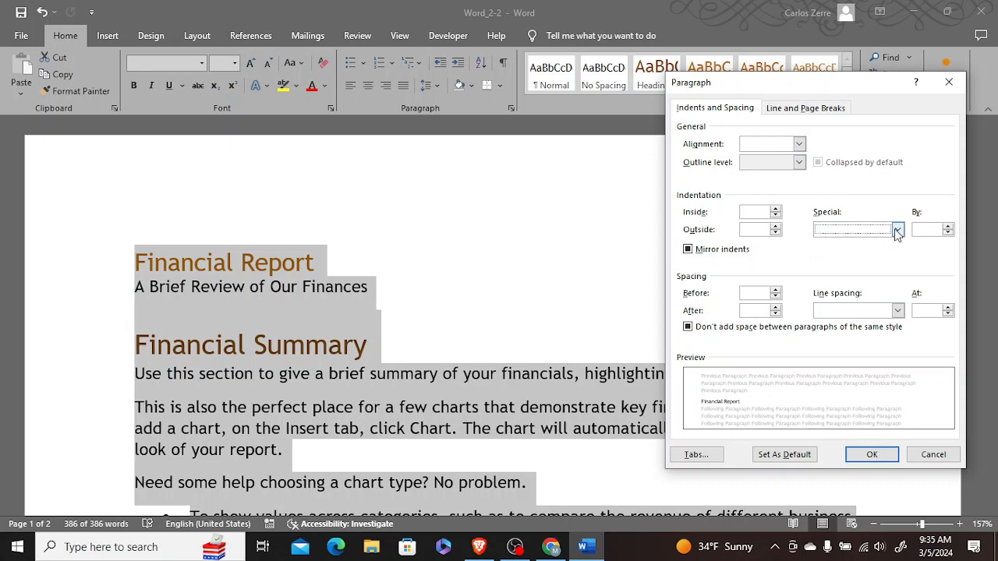
pyautogui.click(798, 145)
pyautogui.click(798, 146)
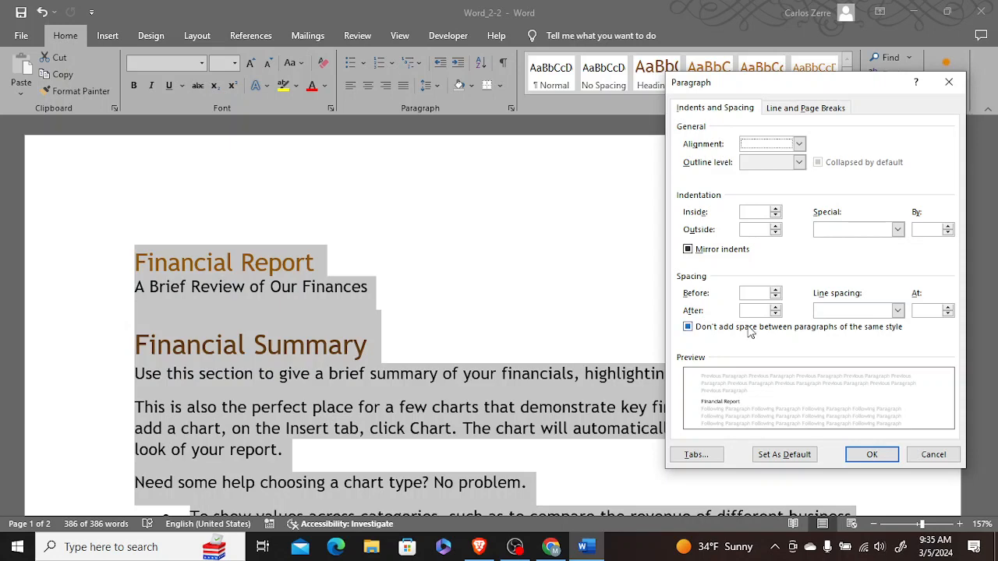
pyautogui.click(940, 455)
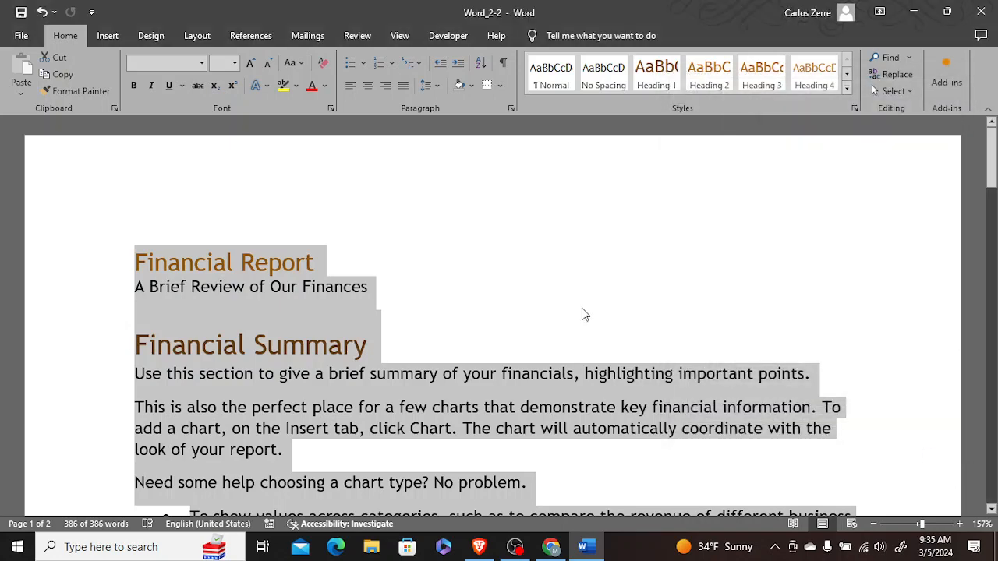
# - Examine the indentation, line spacing and pagination options of the first paragraph under Financial Summary, leaving its settings as they are
pyautogui.click(399, 387)
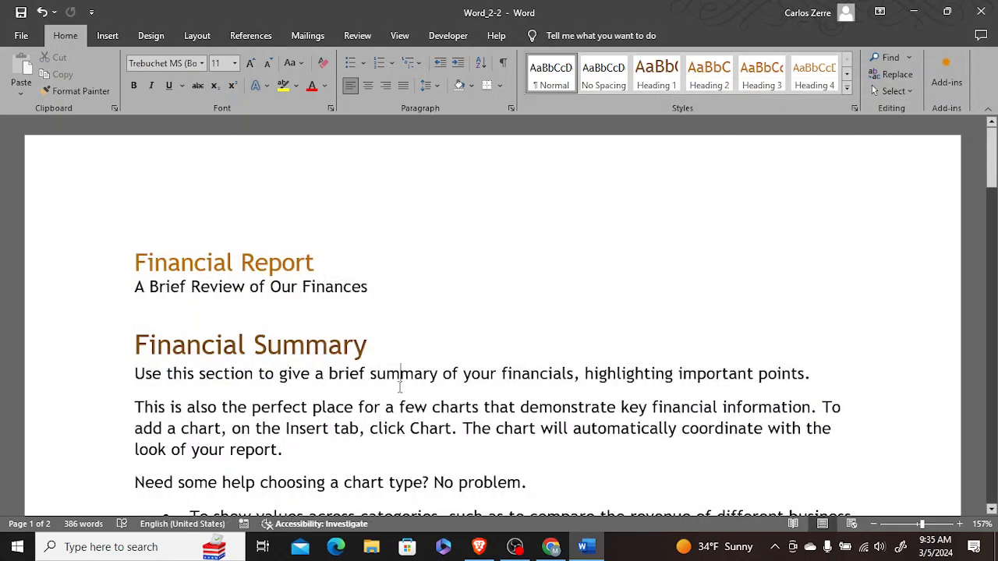
pyautogui.click(510, 108)
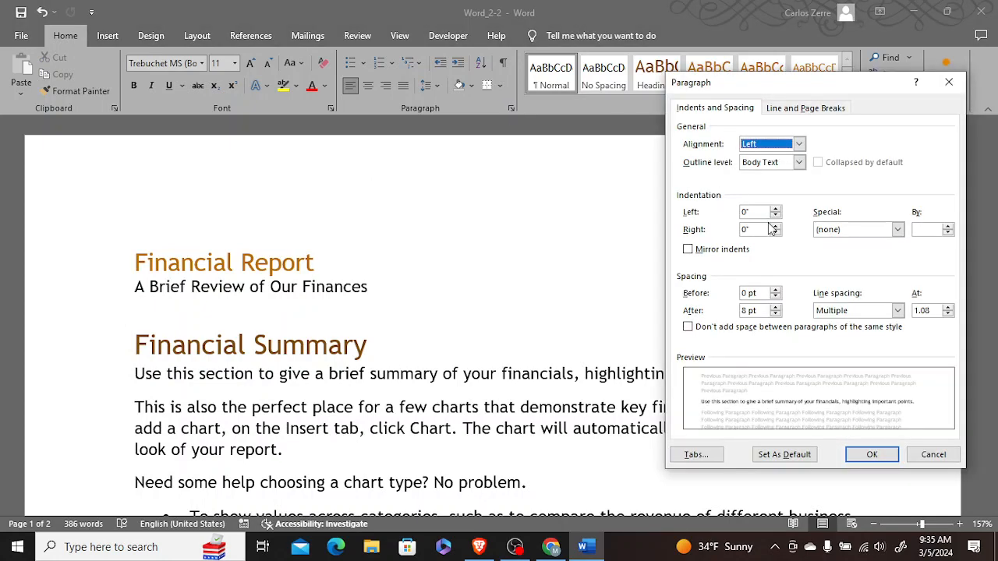
pyautogui.click(900, 311)
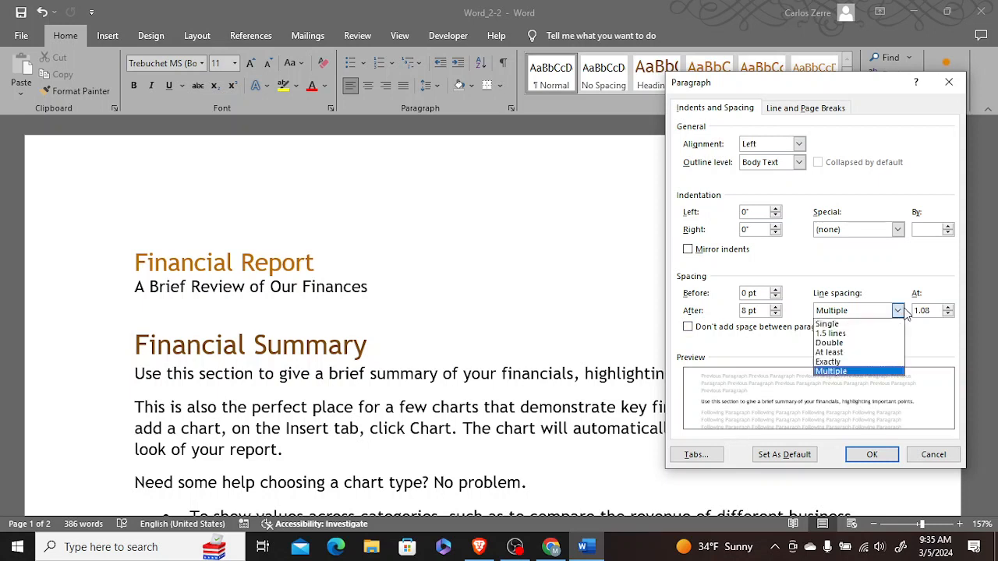
pyautogui.click(904, 308)
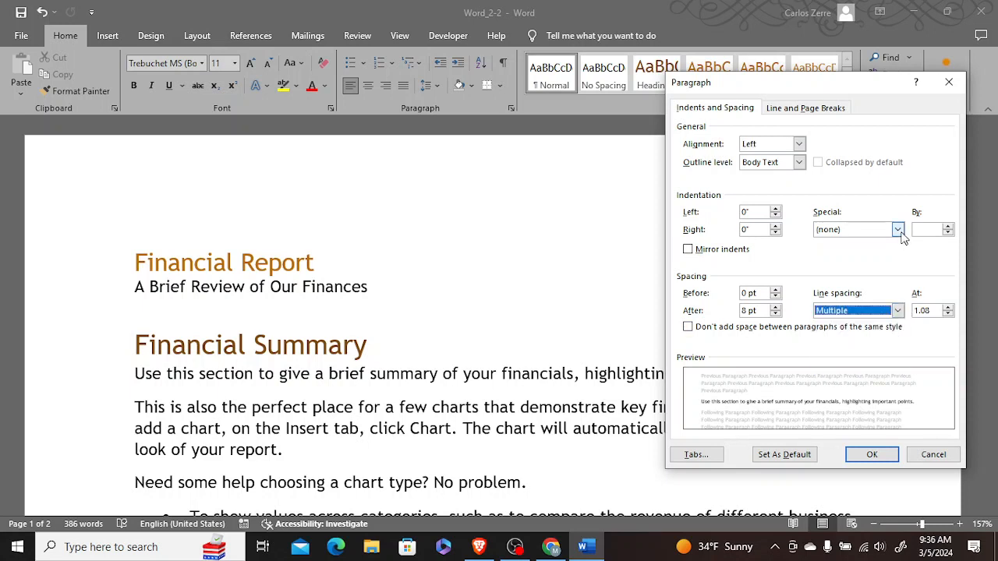
pyautogui.click(902, 231)
pyautogui.click(901, 233)
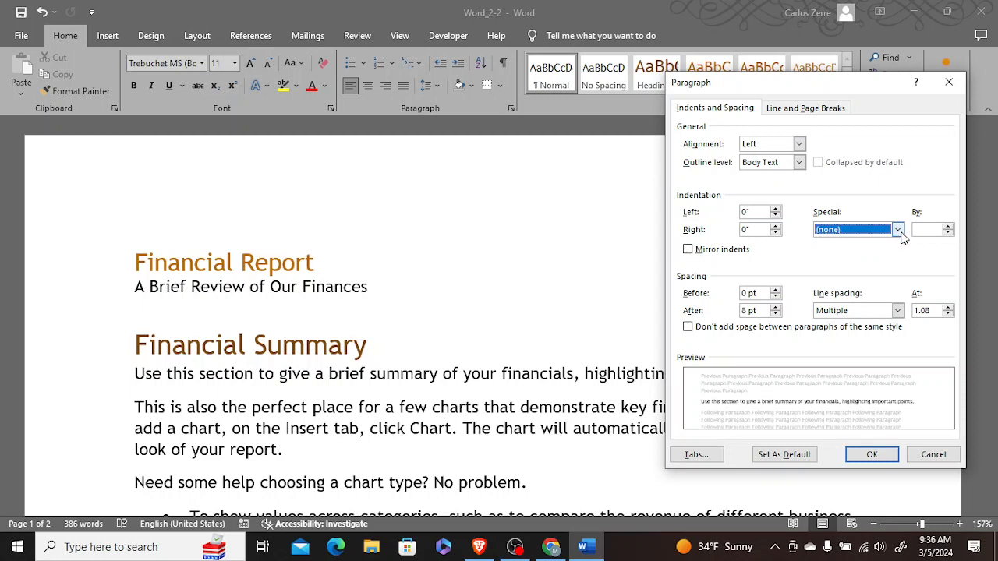
pyautogui.click(822, 110)
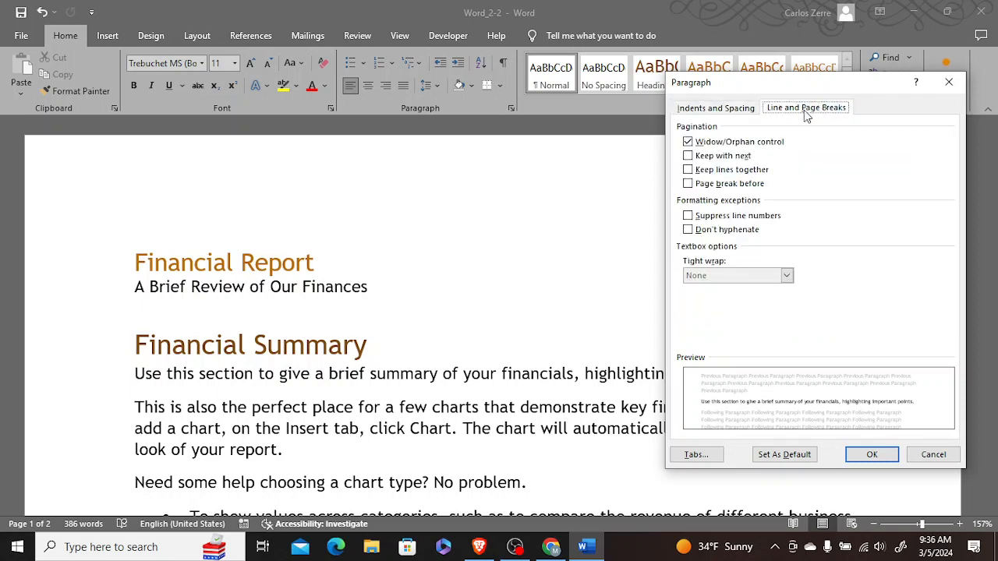
pyautogui.click(733, 117)
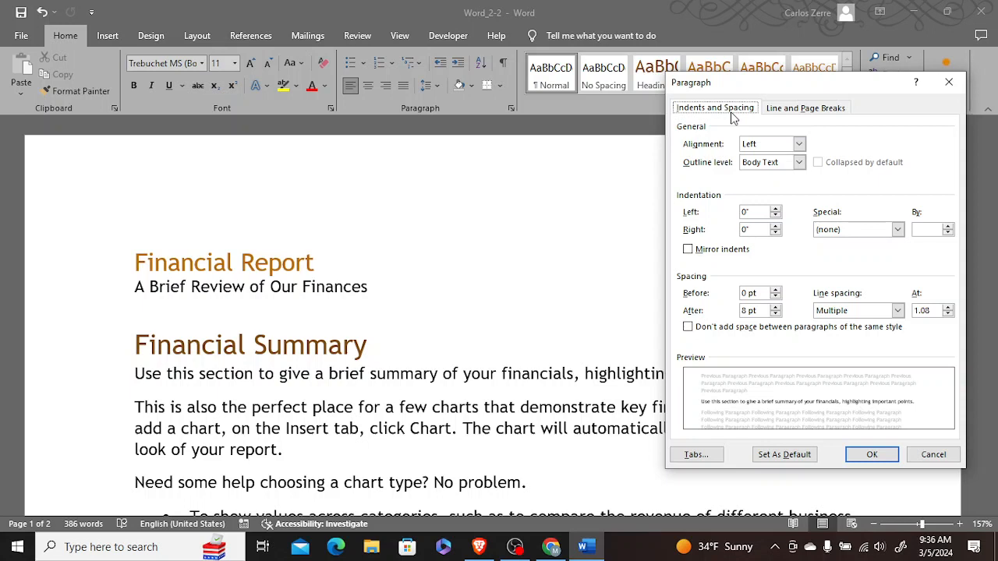
pyautogui.click(932, 460)
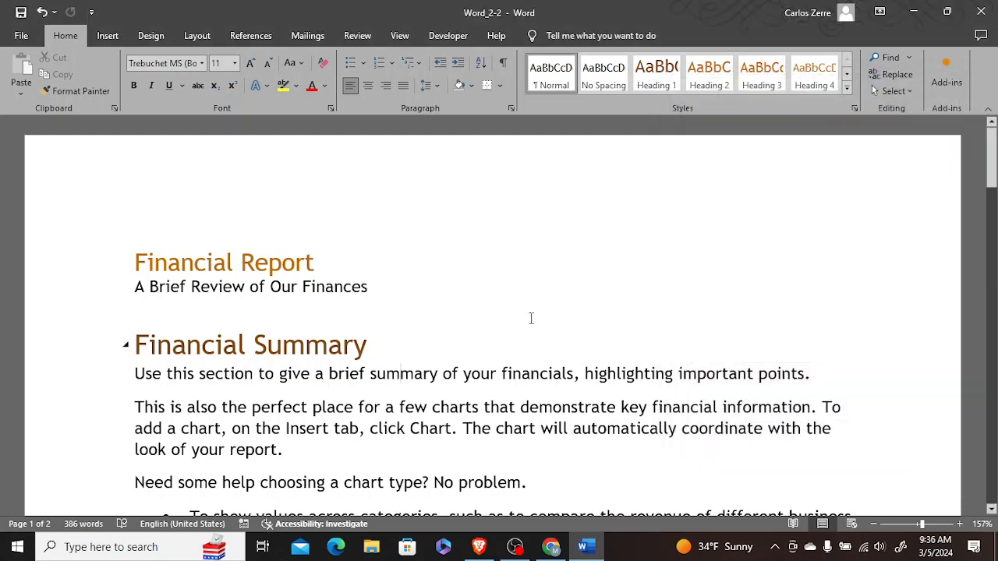
# - Apply the built-in Relaxed paragraph spacing to the whole document
pyautogui.click(151, 39)
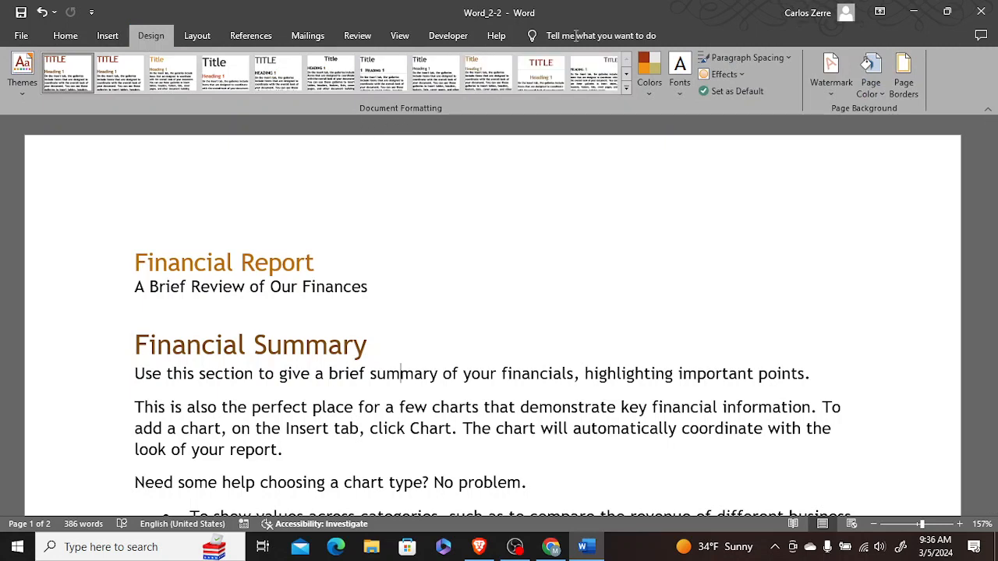
pyautogui.click(785, 60)
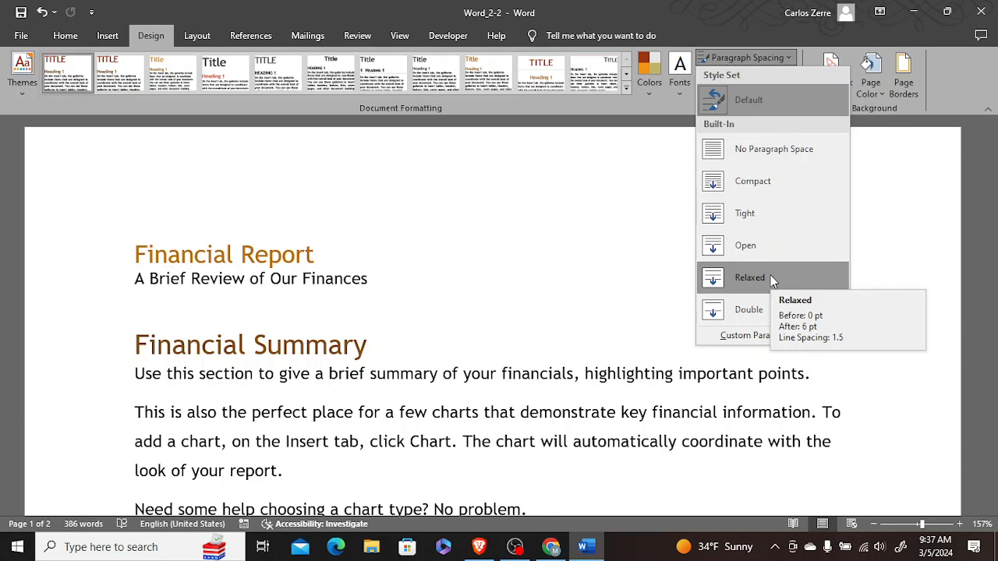
pyautogui.click(750, 278)
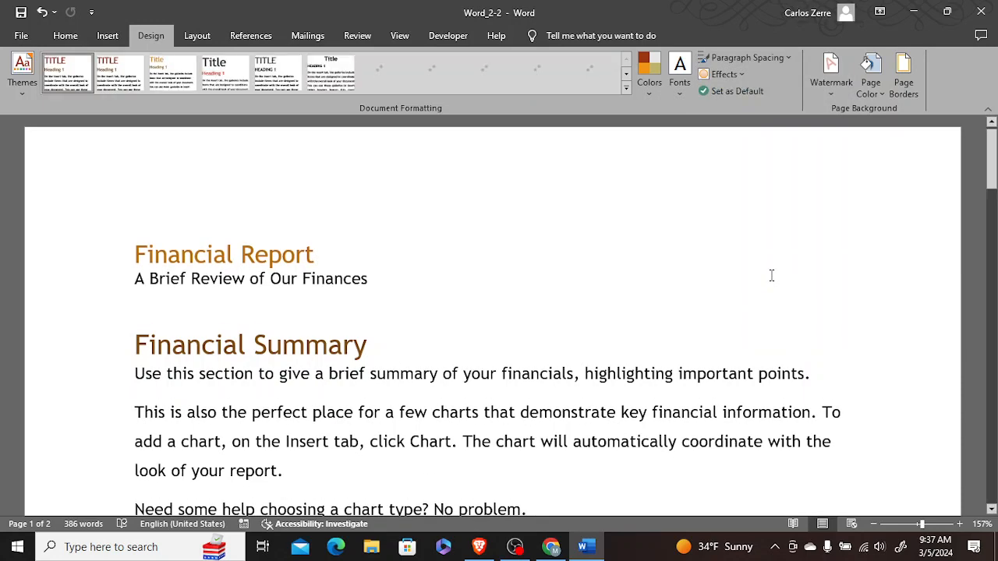
pyautogui.moveTo(991, 167); pyautogui.dragTo(980, 370)
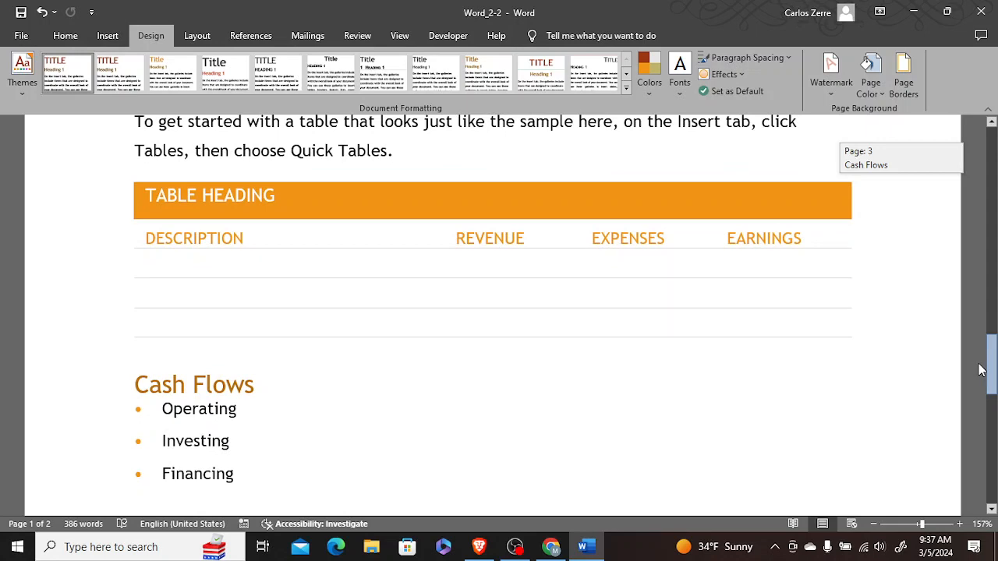
pyautogui.moveTo(981, 369); pyautogui.dragTo(980, 370)
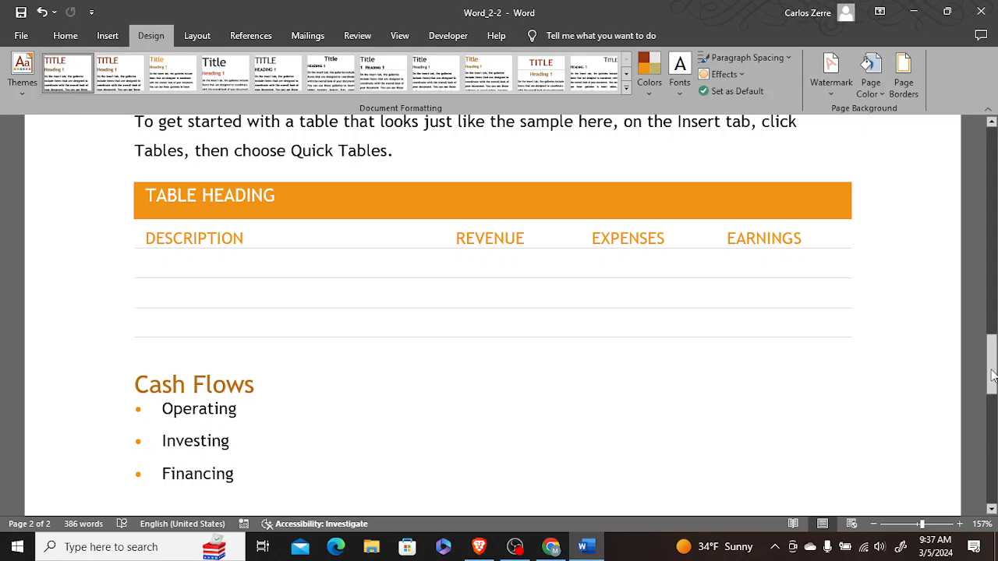
pyautogui.moveTo(991, 364); pyautogui.dragTo(993, 166)
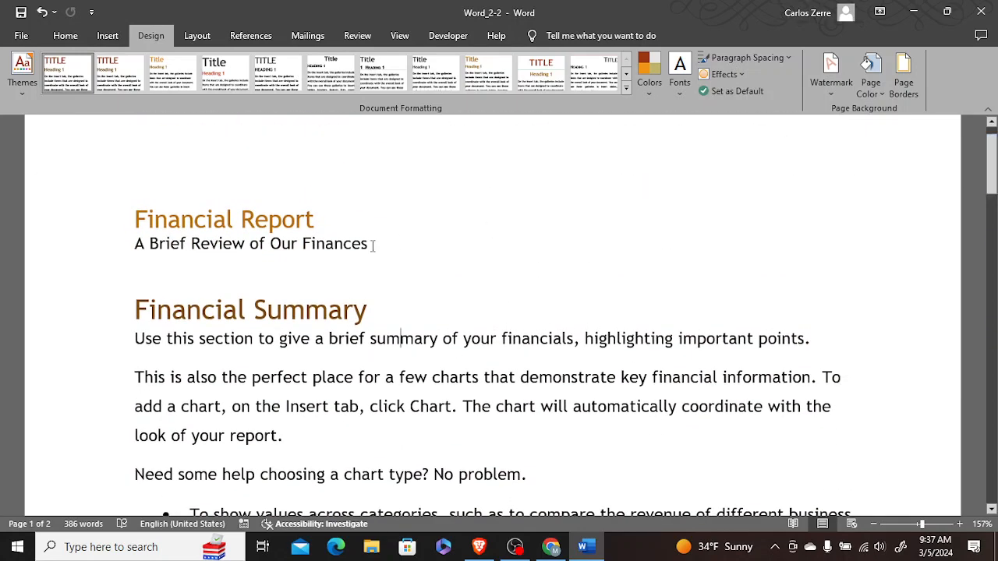
# - Turn the subtitle "A Brief Review of Our Finances" into WordArt using the light blue style with a blue outline
pyautogui.moveTo(370, 245); pyautogui.dragTo(135, 259)
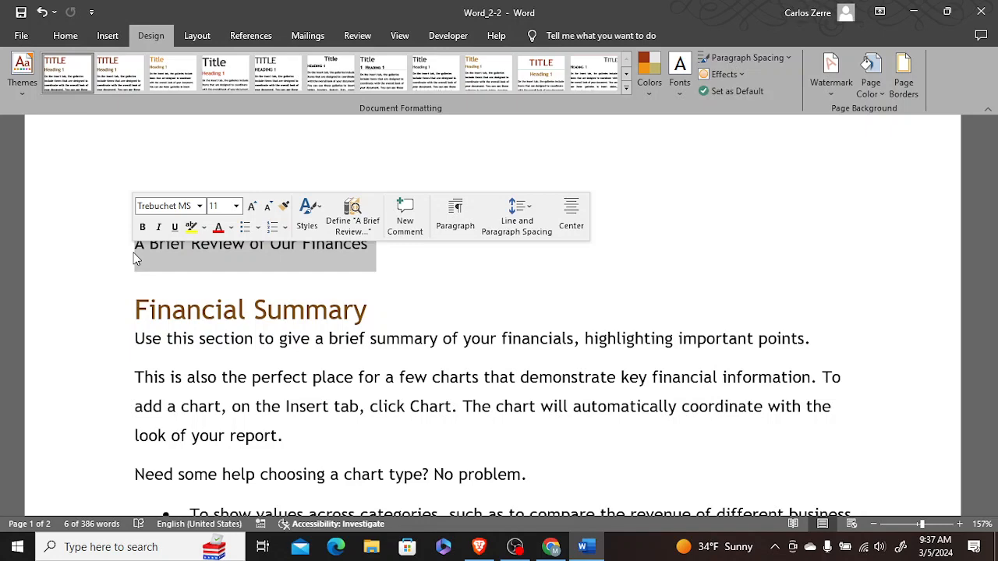
pyautogui.click(108, 37)
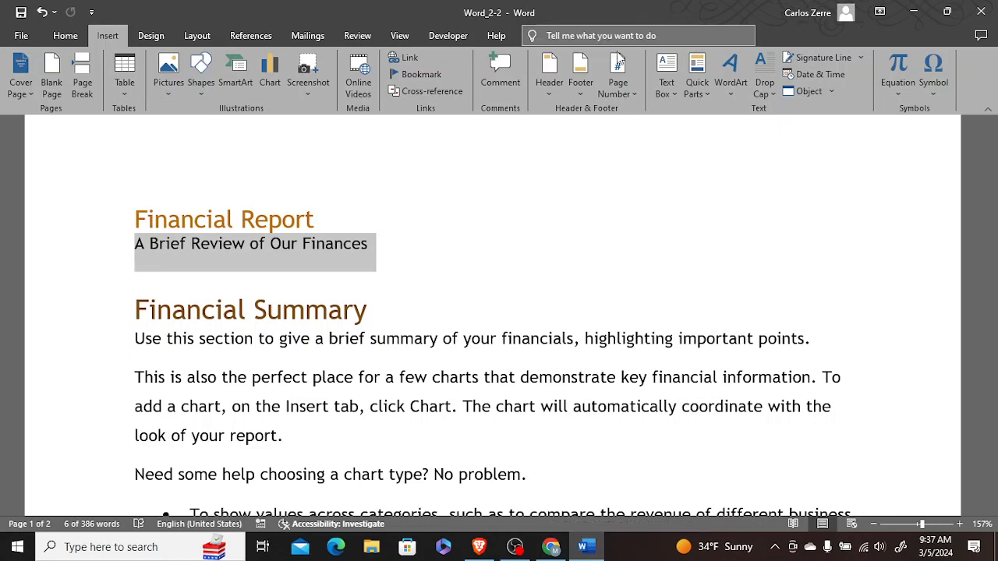
pyautogui.click(736, 83)
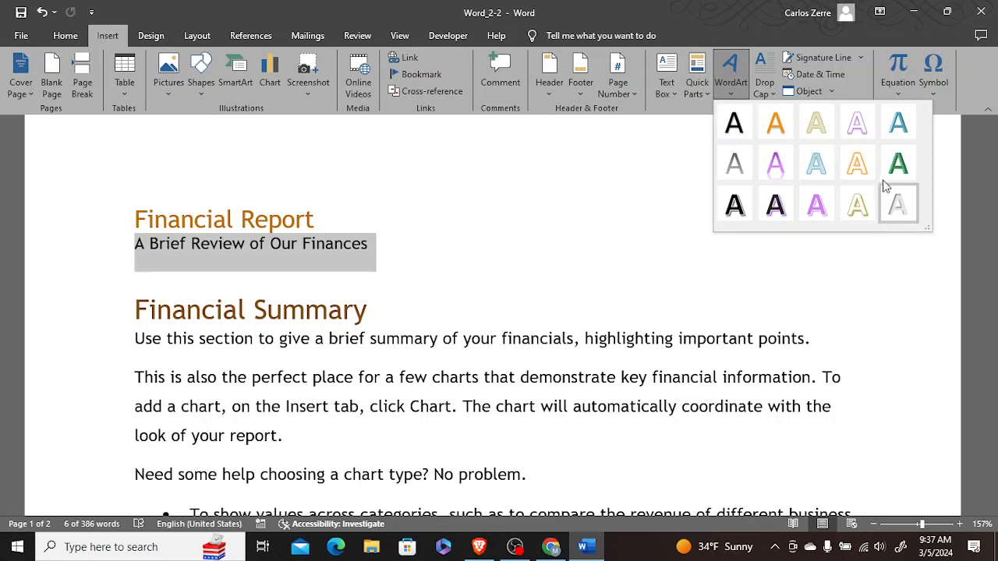
pyautogui.click(744, 64)
pyautogui.click(743, 64)
pyautogui.click(805, 156)
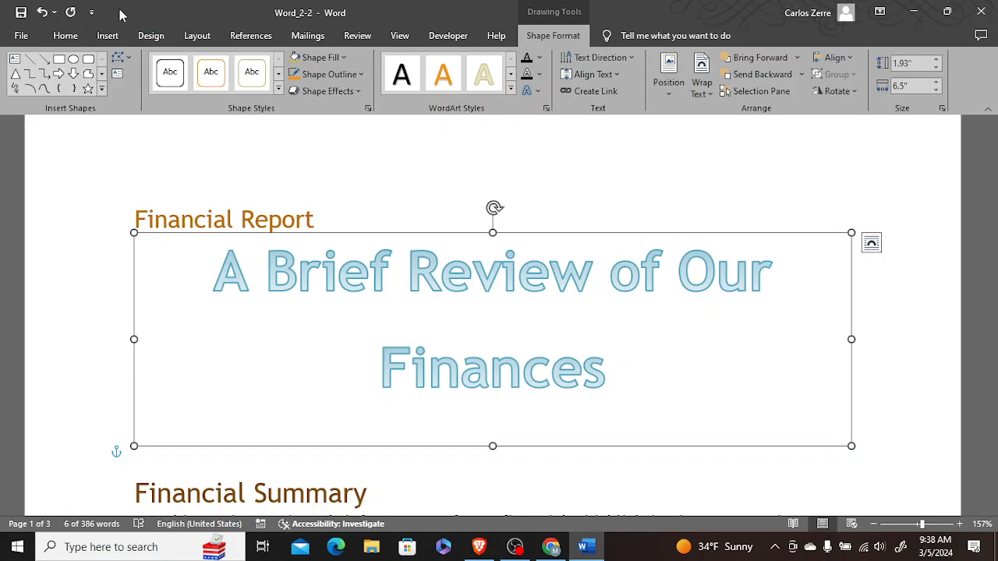
# - Give the "A Brief Review of Our Finances" WordArt text a dark brown text outline from the orange theme colors
pyautogui.click(108, 36)
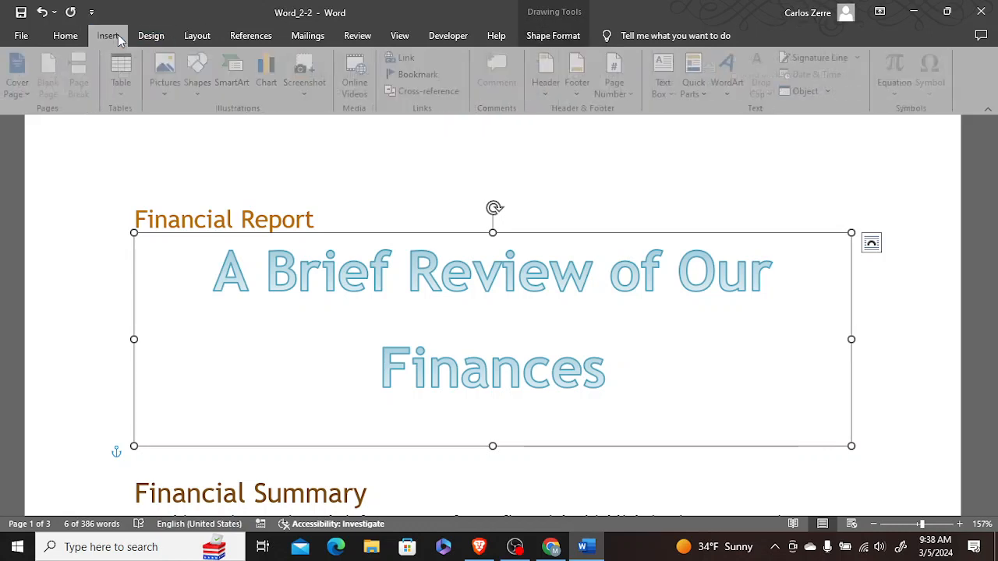
pyautogui.click(725, 94)
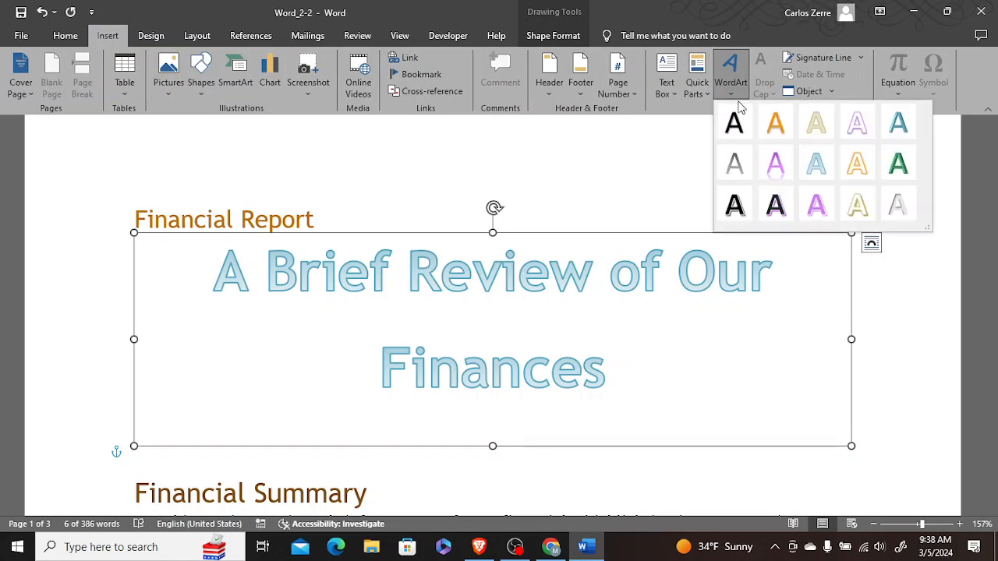
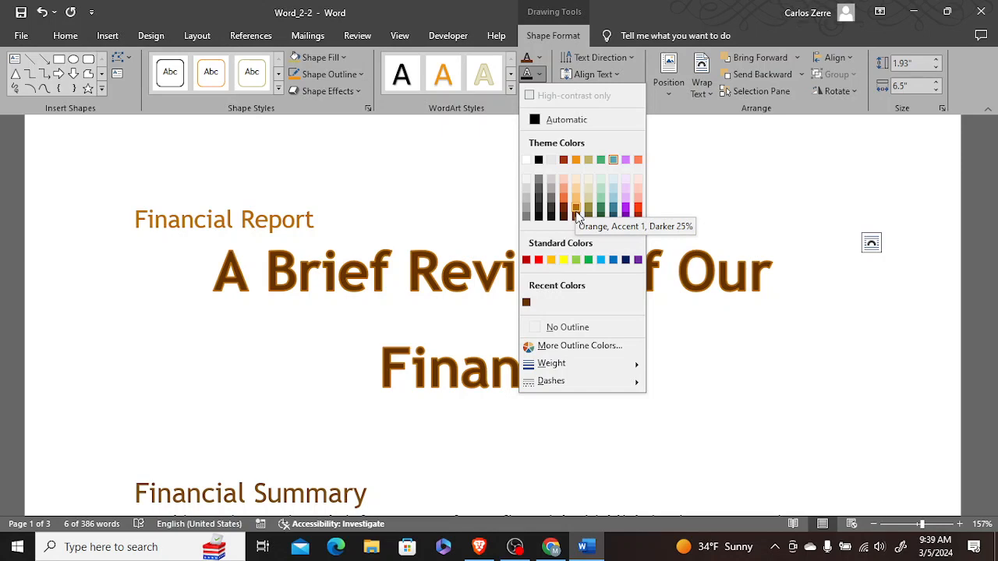
pyautogui.click(577, 219)
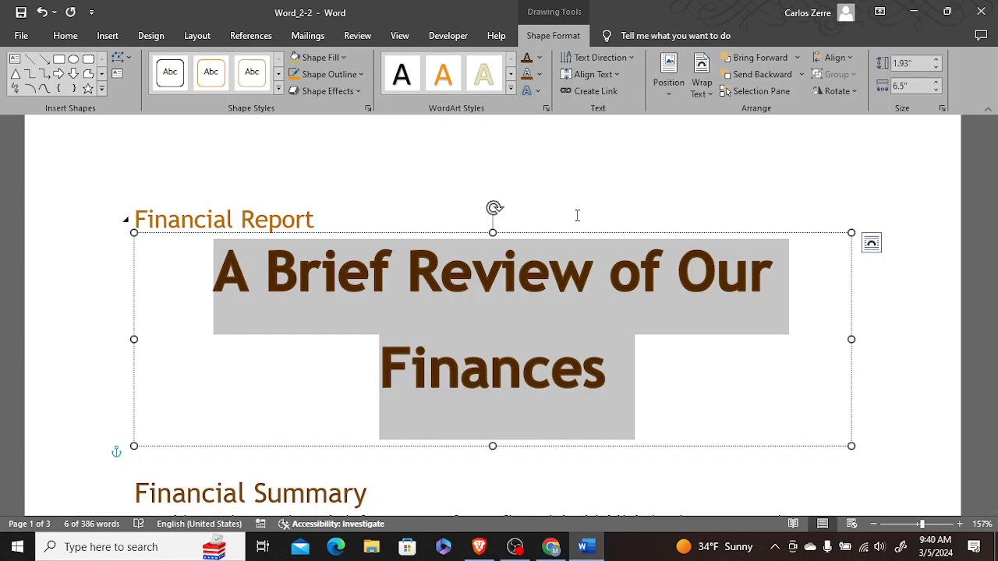
# - Add a reflection to the WordArt subtitle using the first of the Reflection Variations
pyautogui.click(541, 92)
pyautogui.moveTo(583, 154)
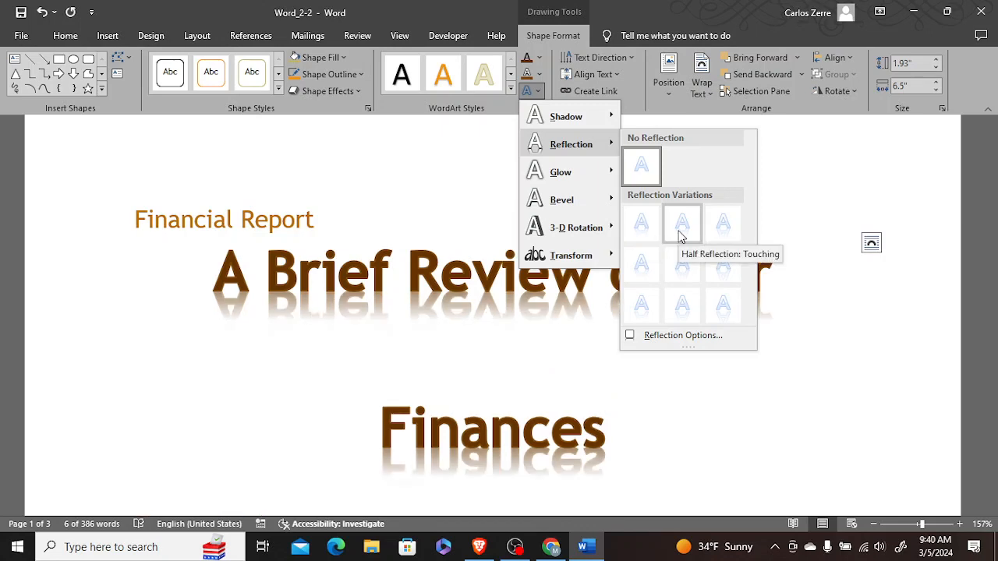
pyautogui.click(637, 232)
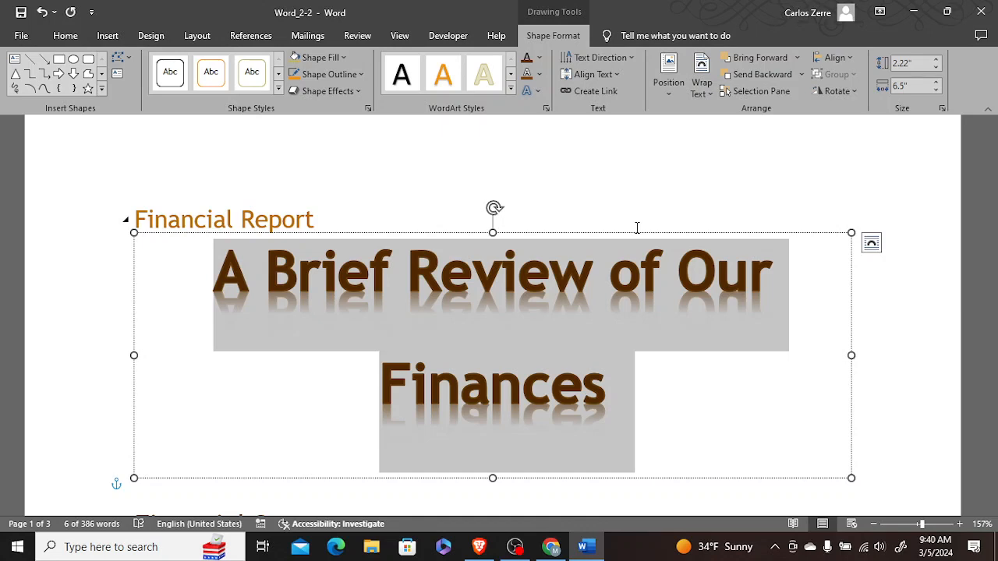
# - Set the "A Brief Review of Our Finances" WordArt text to no shadow and no glow
pyautogui.click(538, 91)
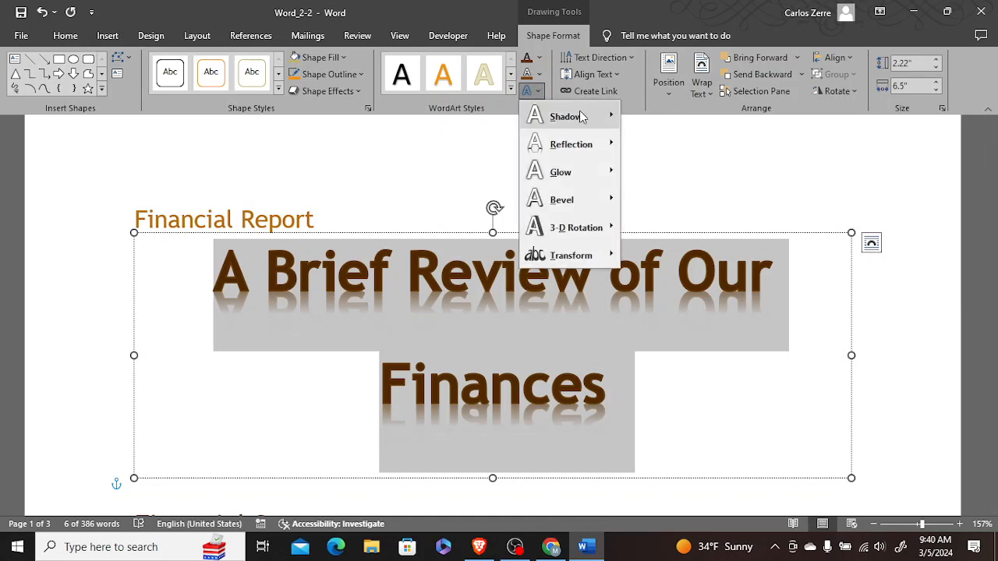
pyautogui.moveTo(580, 116)
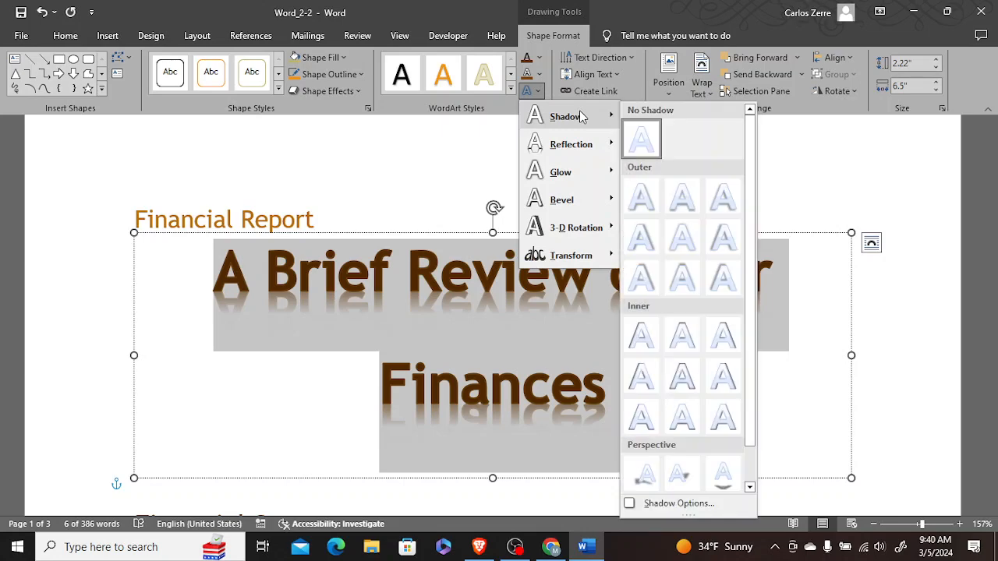
pyautogui.click(641, 140)
pyautogui.click(537, 91)
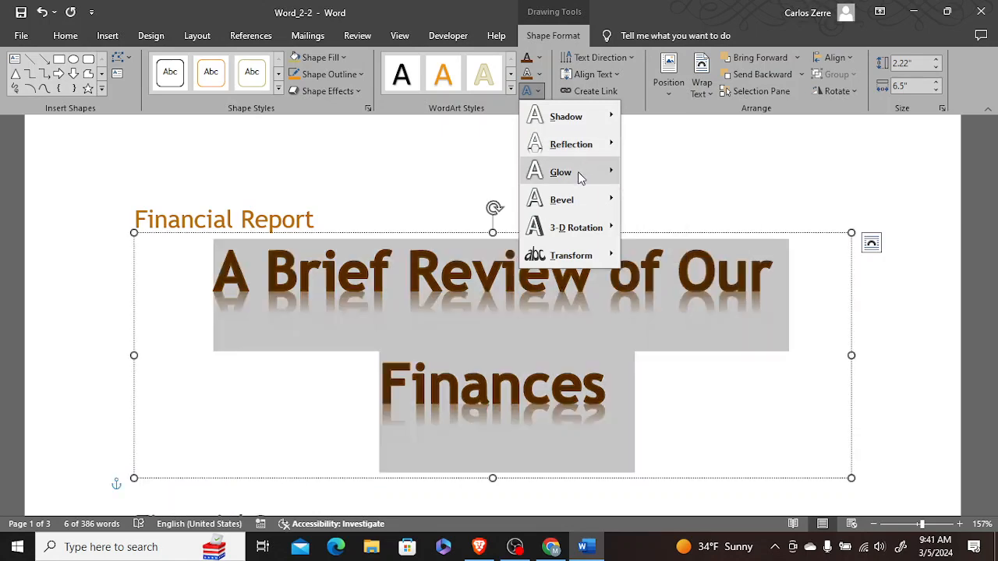
pyautogui.moveTo(601, 172)
pyautogui.click(637, 191)
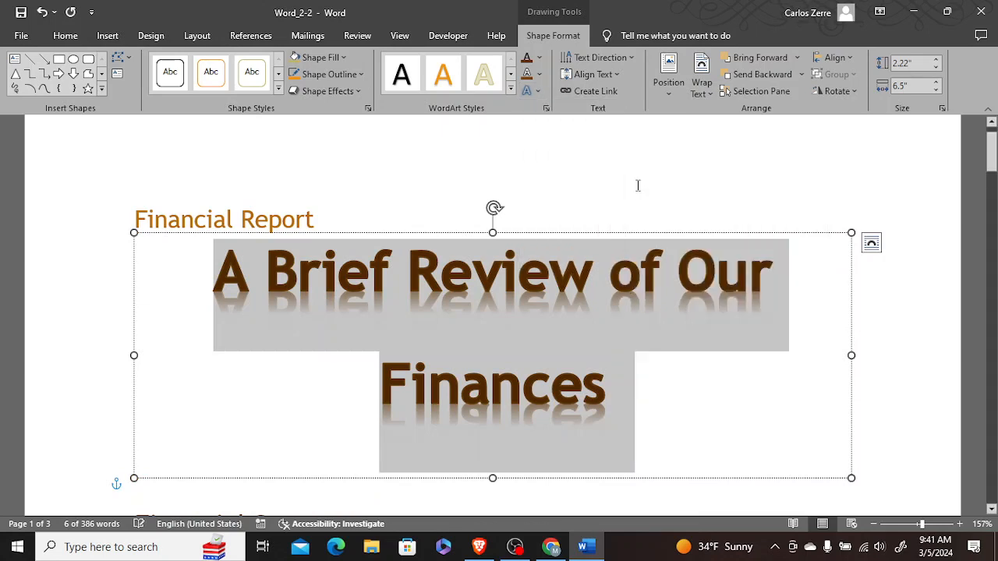
# - Set the WordArt text's bevel to No Bevel and its 3-D rotation to No Rotation
pyautogui.click(532, 92)
pyautogui.moveTo(566, 198)
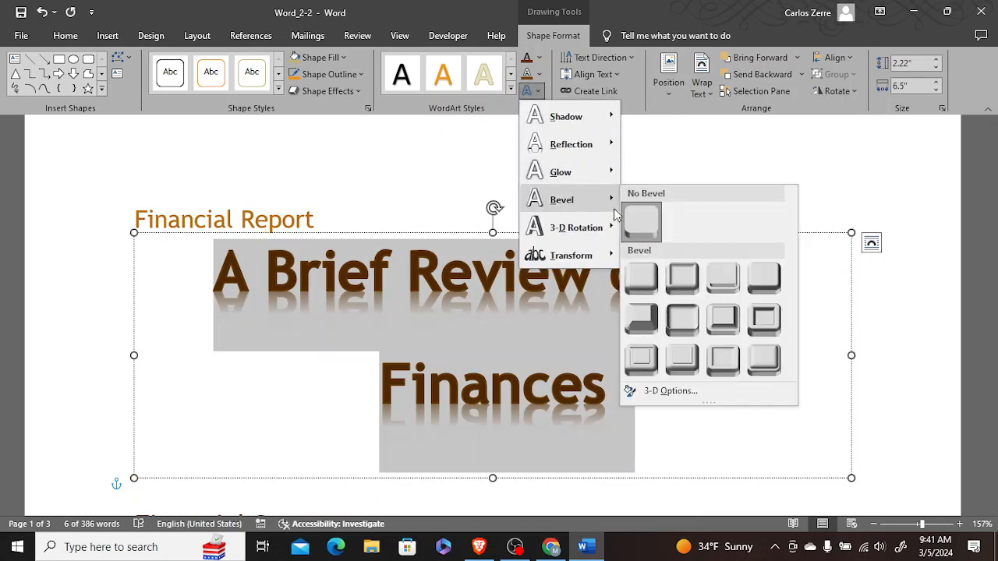
pyautogui.click(648, 220)
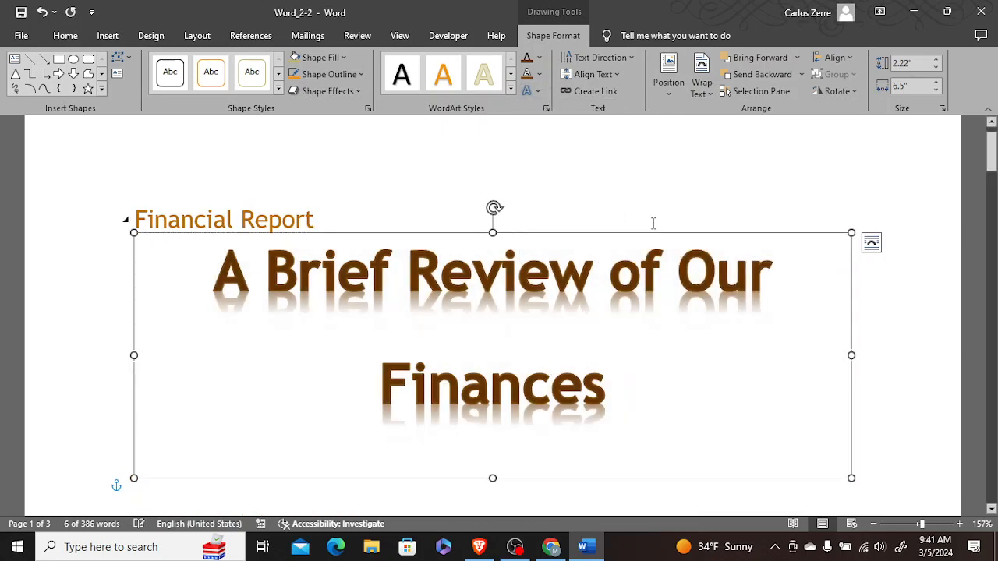
pyautogui.click(538, 90)
pyautogui.moveTo(579, 236)
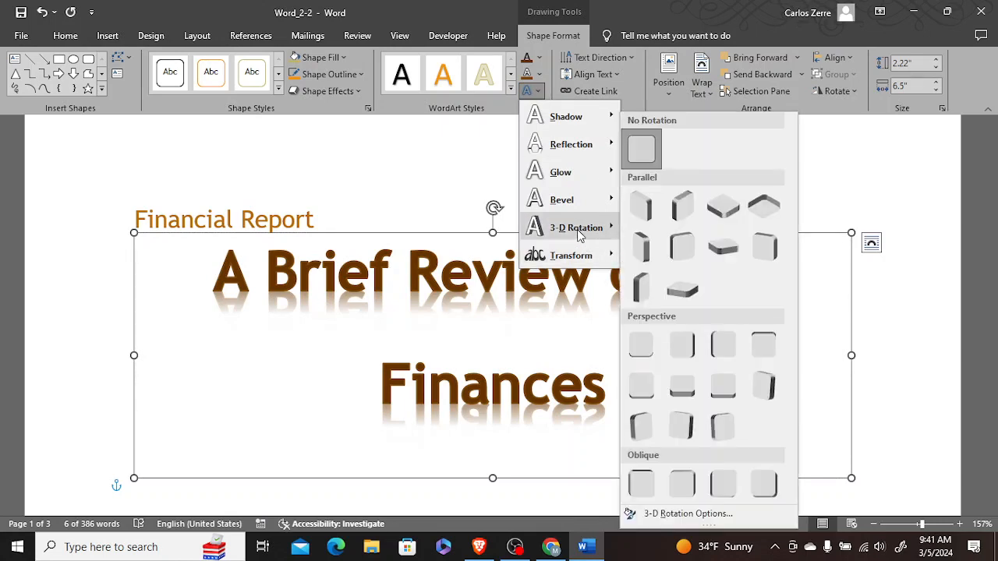
pyautogui.click(640, 152)
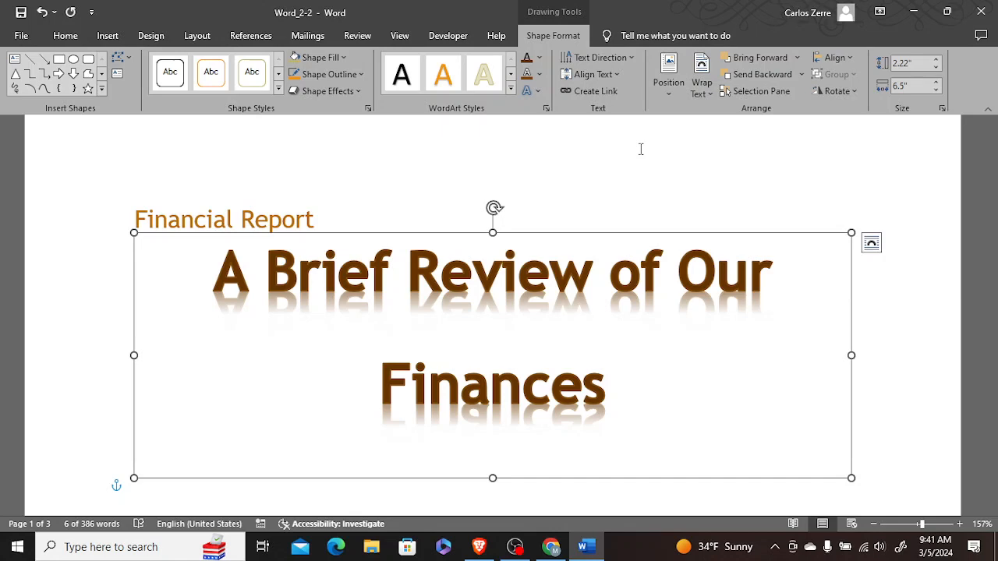
# - Apply the V-shaped Warp transform, the fourth in the first Warp row, to the WordArt subtitle text
pyautogui.click(361, 92)
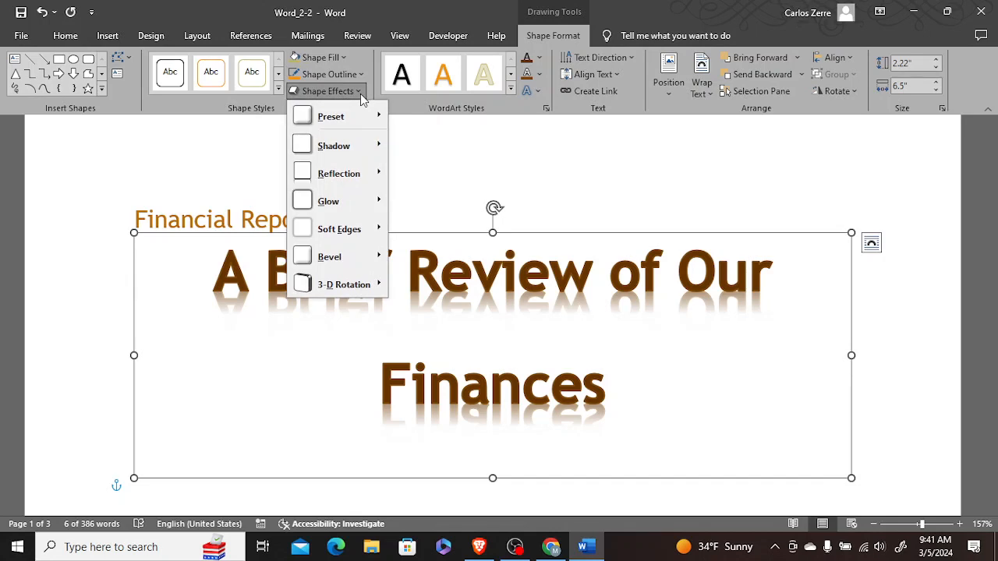
pyautogui.click(360, 92)
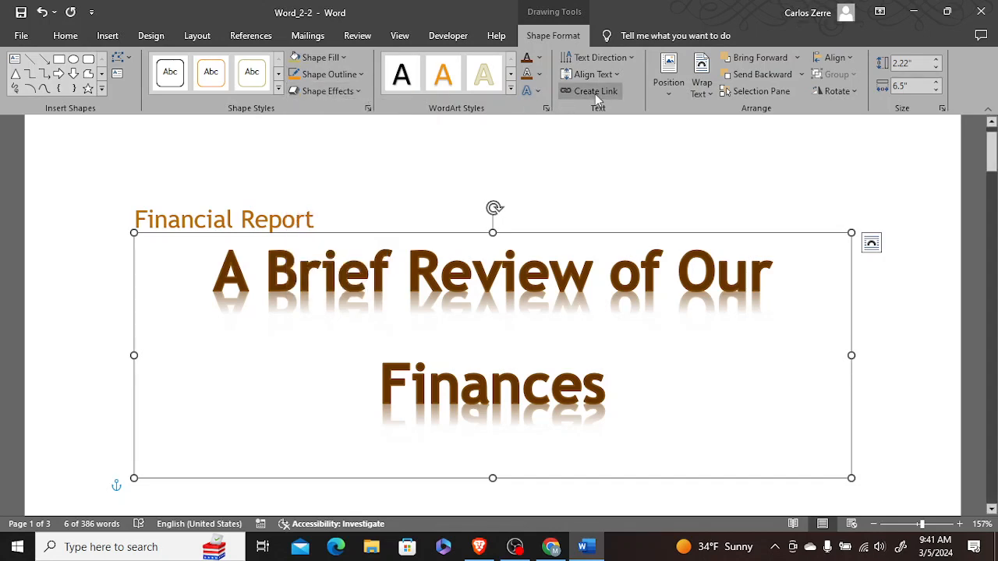
pyautogui.click(530, 91)
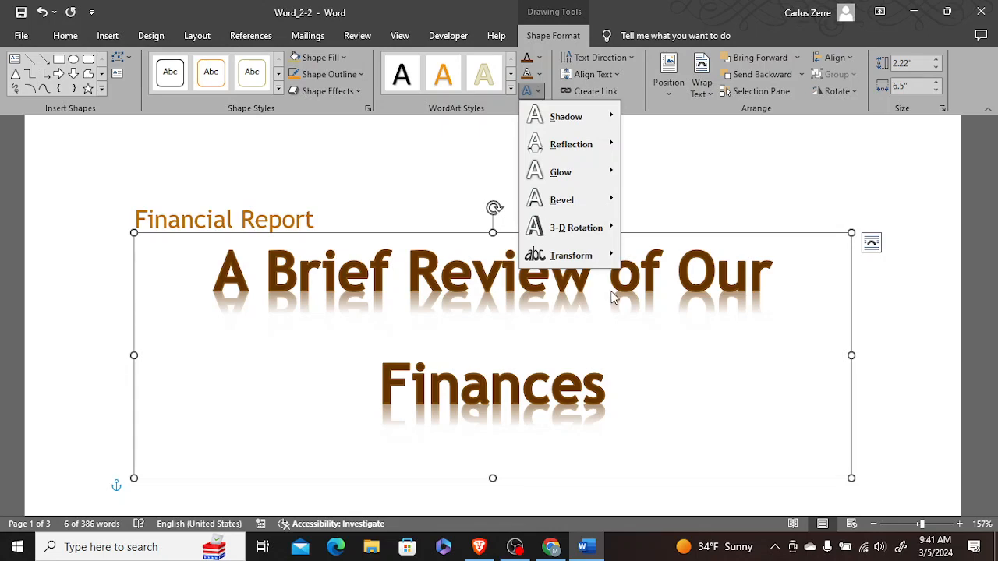
pyautogui.moveTo(597, 266)
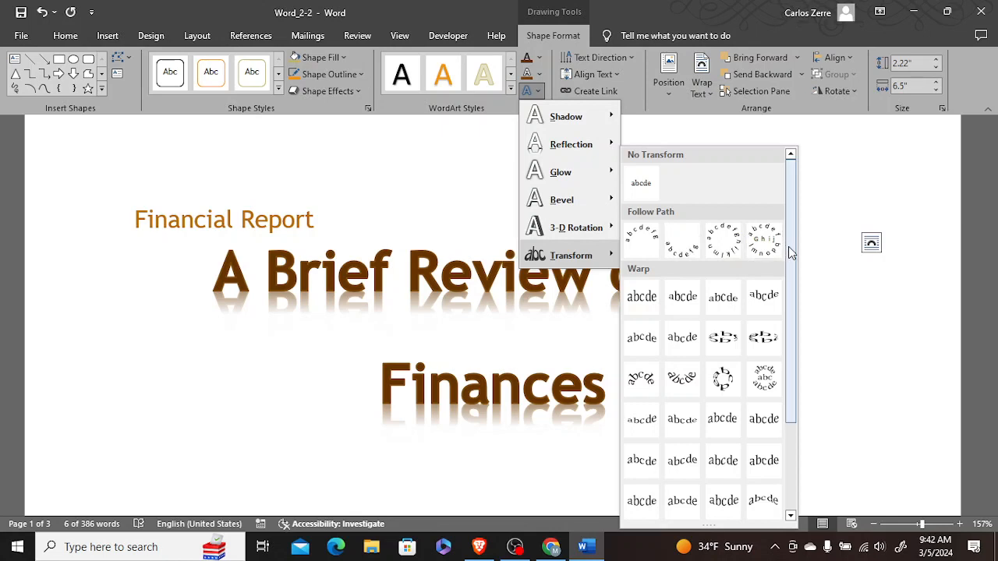
pyautogui.scroll(-2, 790, 319)
pyautogui.scroll(-1, 789, 319)
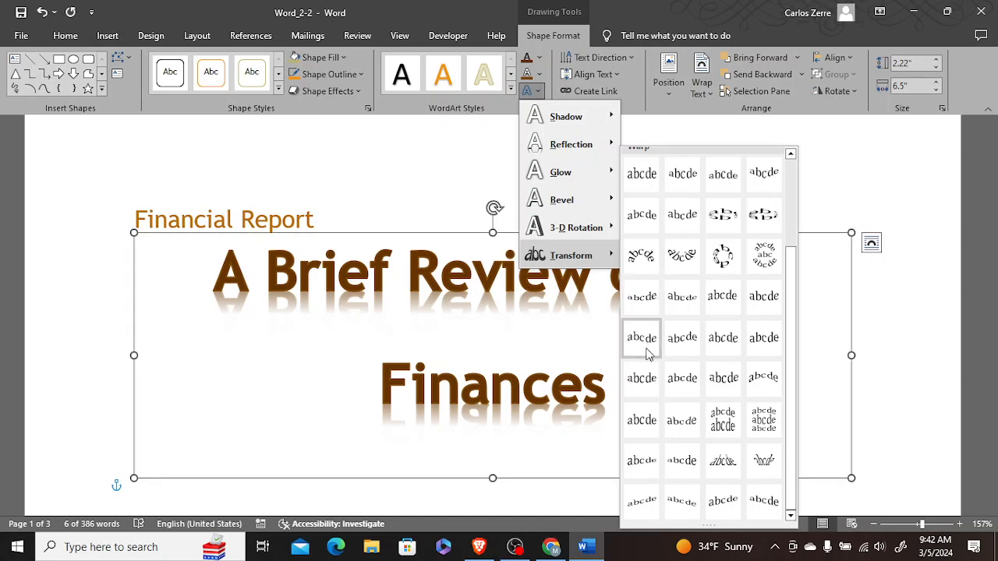
pyautogui.click(763, 173)
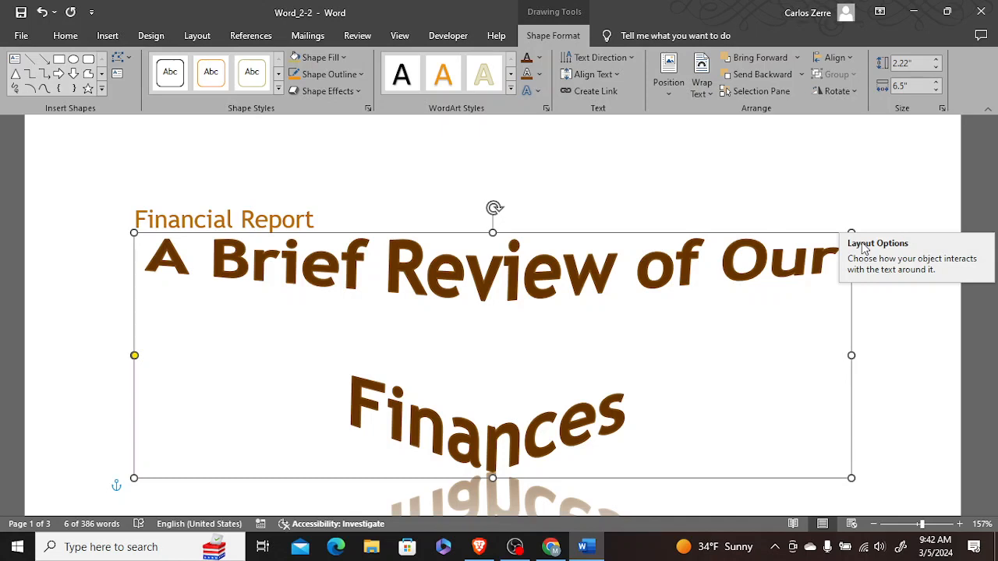
# - Set the width of the WordArt subtitle to 4 inches
pyautogui.click(922, 89)
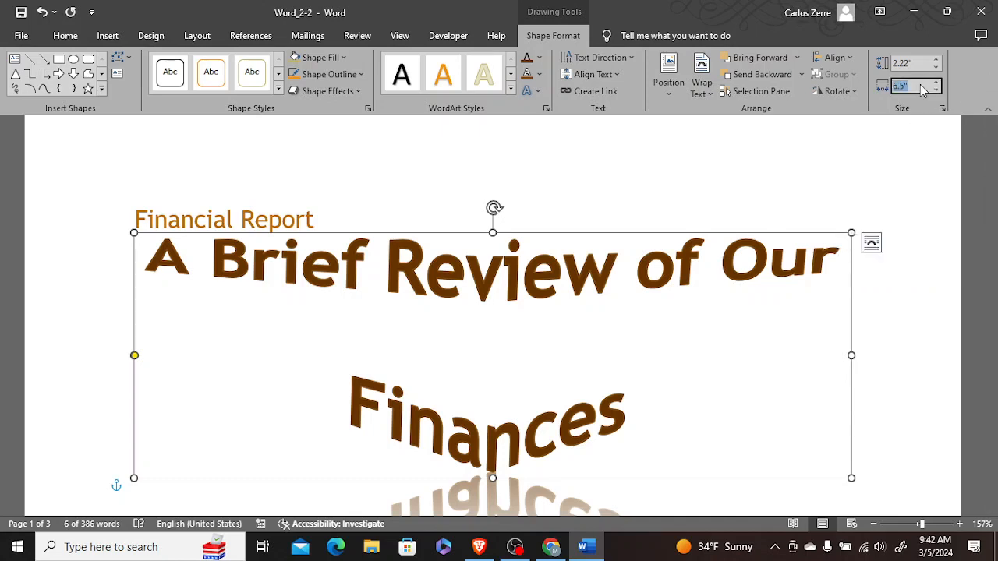
pyautogui.click(914, 88)
pyautogui.write('4')
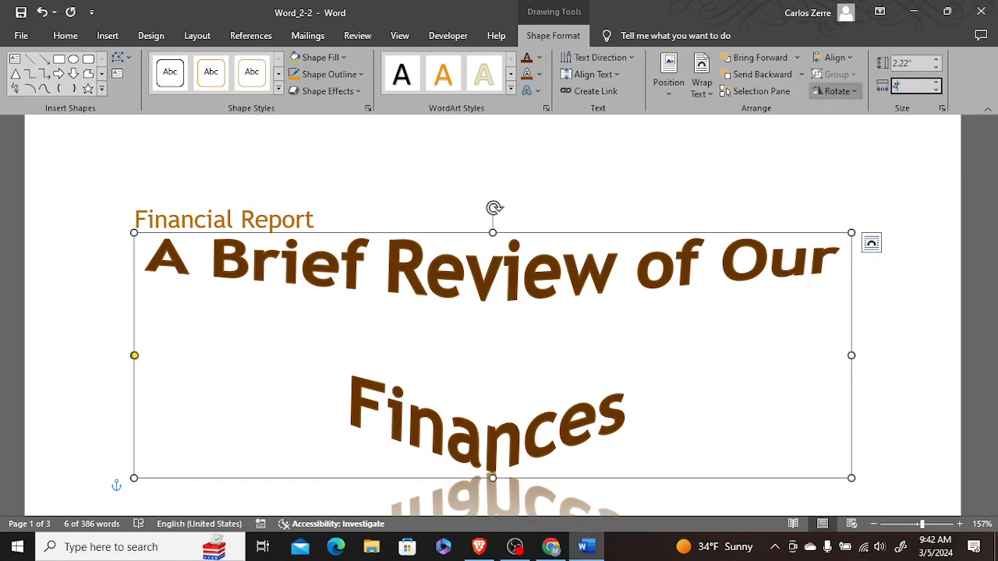
pyautogui.press('Return')
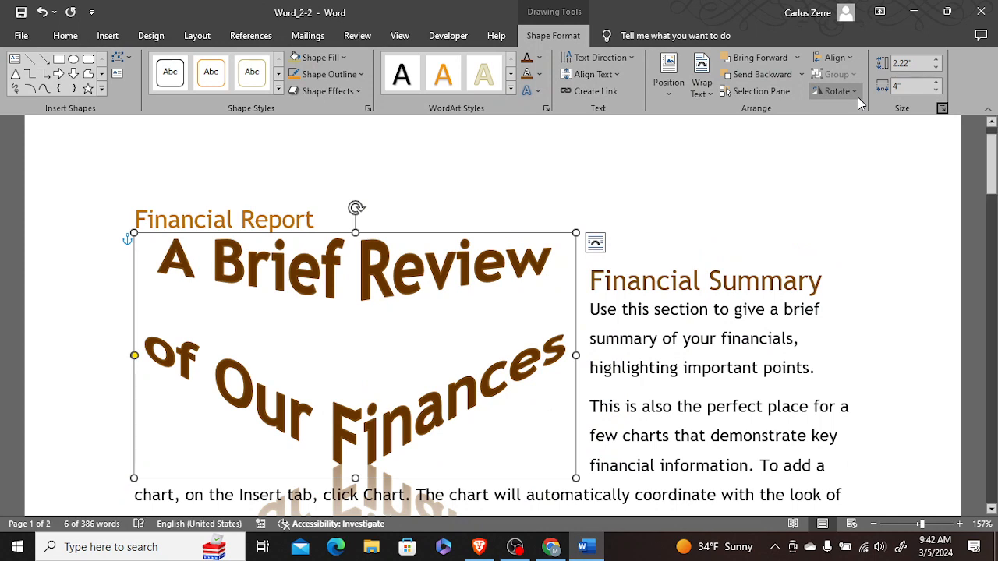
# - Apply Top and Bottom text wrapping to the WordArt subtitle and change its position to In Line with Text
pyautogui.click(704, 95)
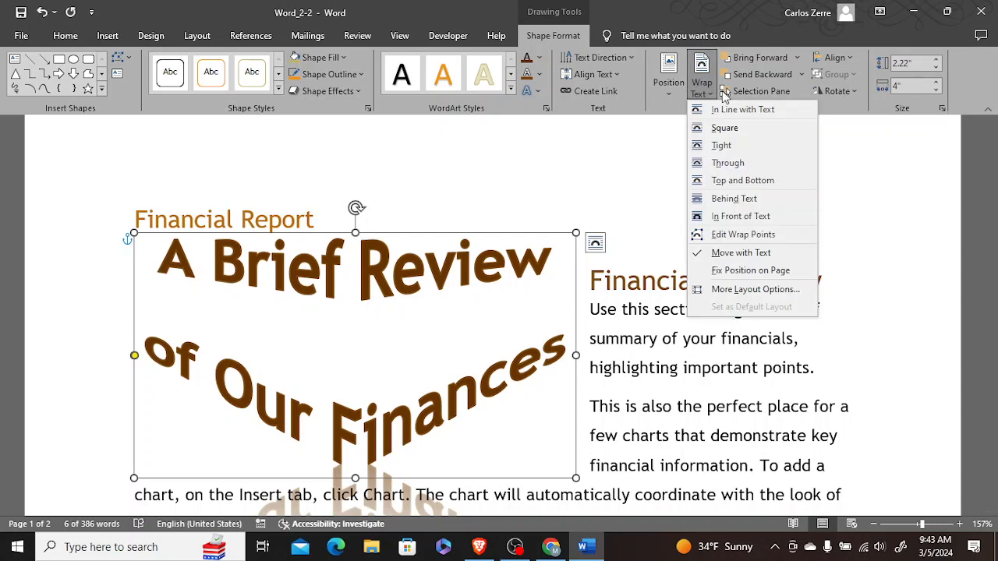
pyautogui.click(717, 182)
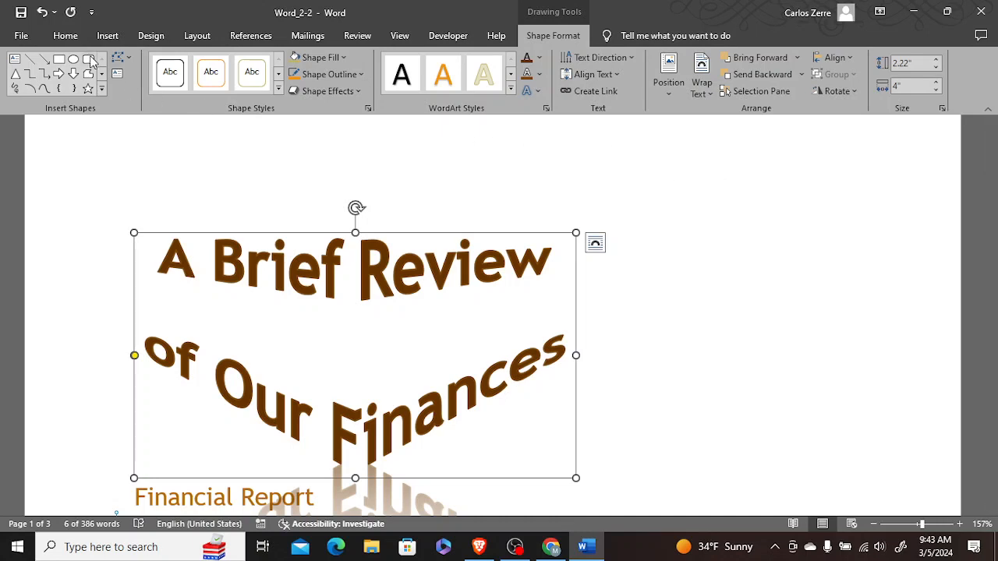
pyautogui.click(675, 88)
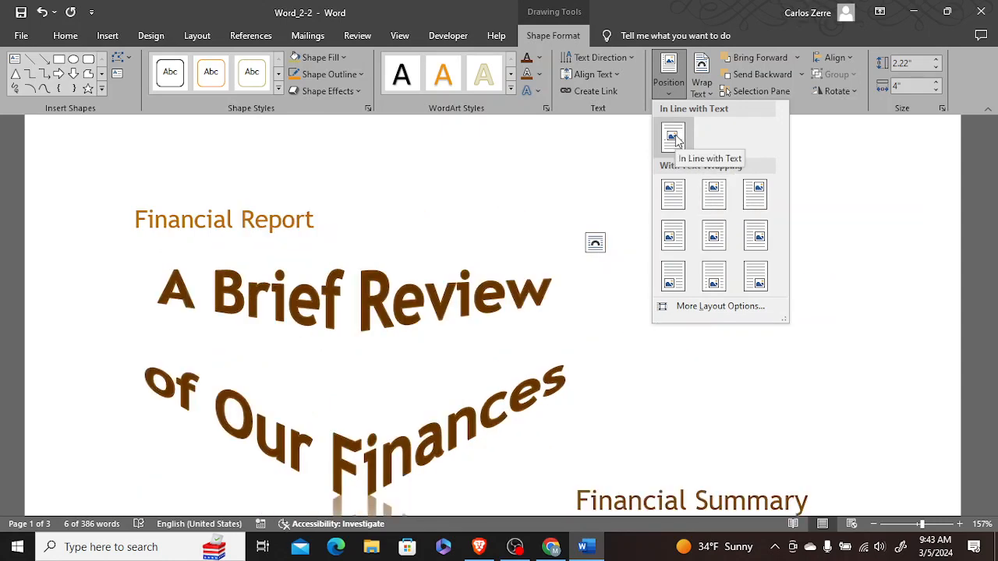
pyautogui.click(669, 92)
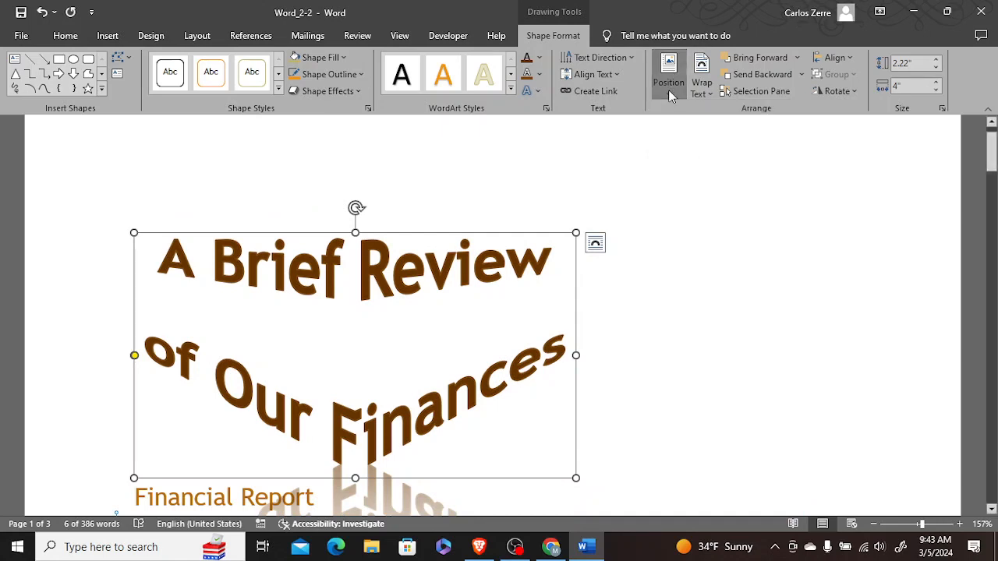
pyautogui.click(668, 92)
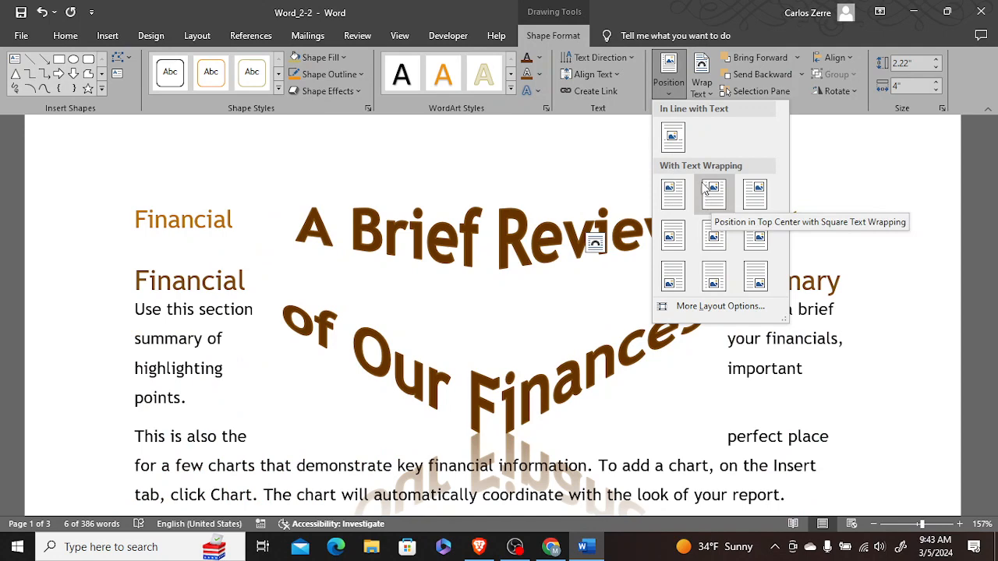
pyautogui.click(673, 139)
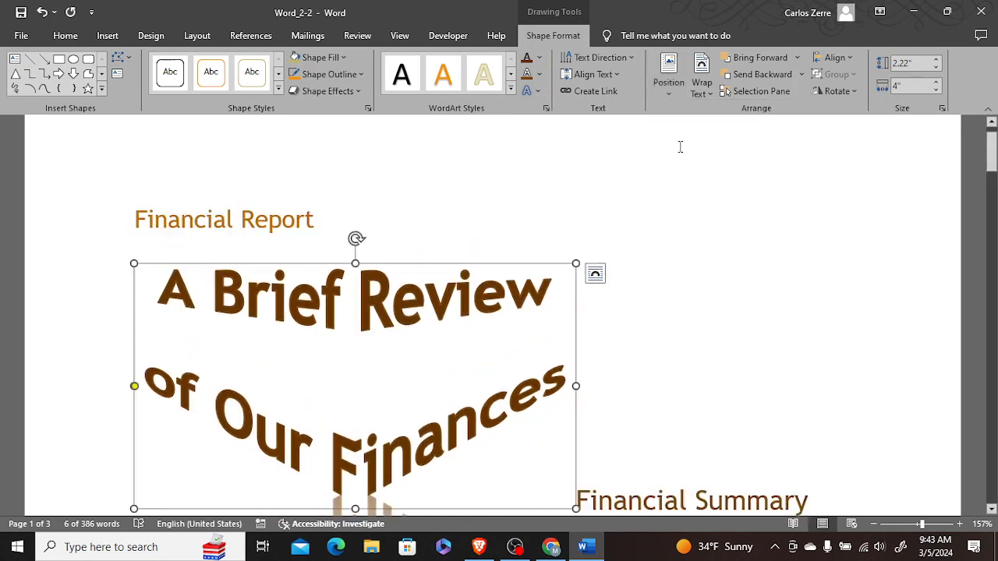
# - Insert a paragraph break before "Financial Summary" to put the heading on its own line below the WordArt
pyautogui.moveTo(991, 149)
pyautogui.mouseDown()
pyautogui.moveTo(995, 170)
pyautogui.moveTo(993, 160)
pyautogui.mouseUp()
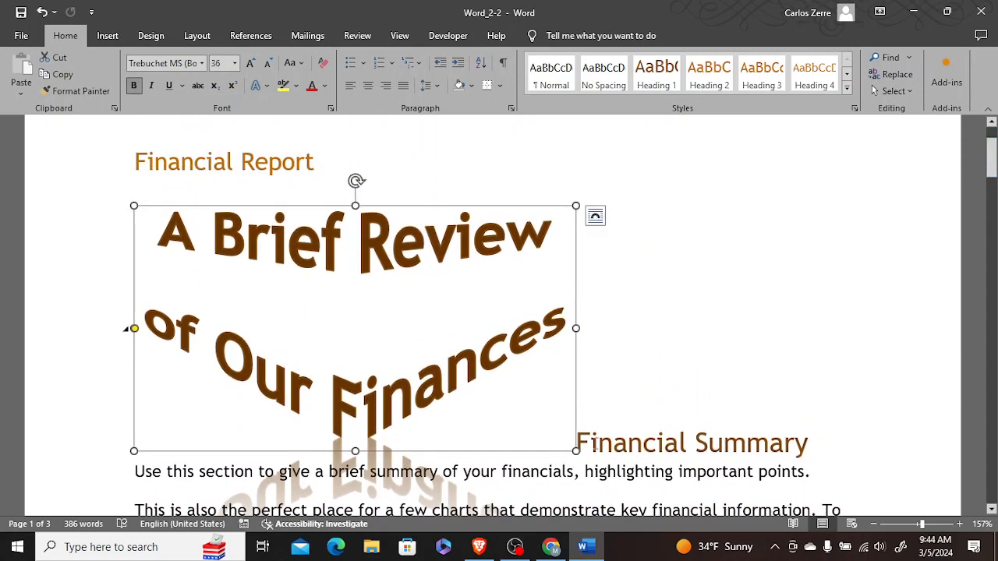
pyautogui.click(578, 443)
pyautogui.press('Return')
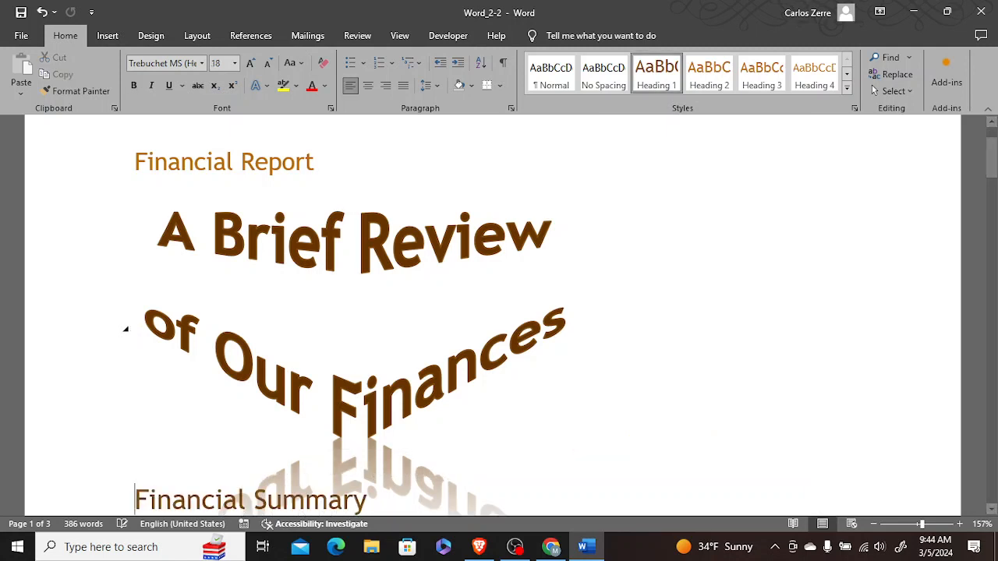
# - Position the WordArt subtitle in Top Center with Square Text Wrapping and change its wrapping to Top and Bottom
pyautogui.click(383, 310)
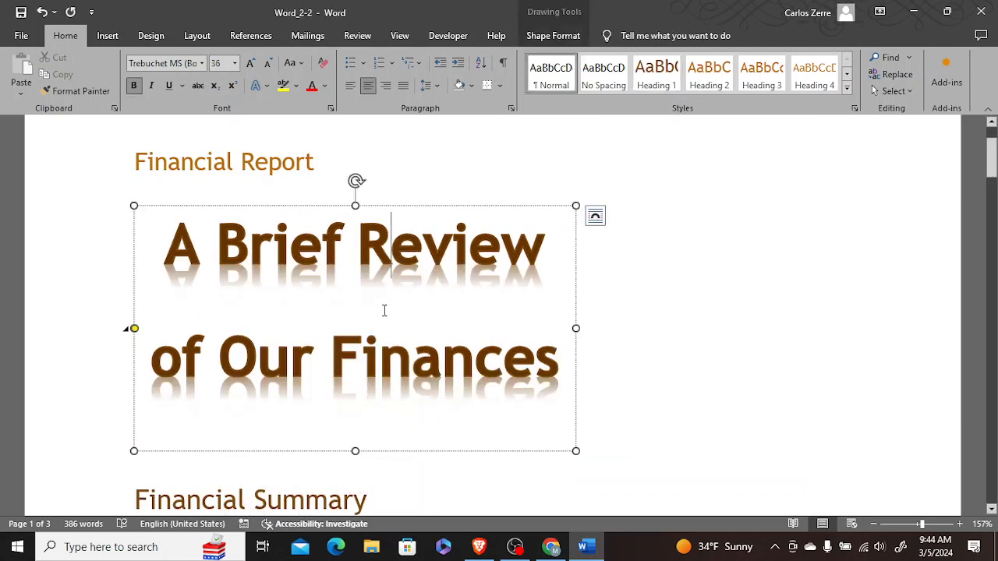
pyautogui.click(551, 36)
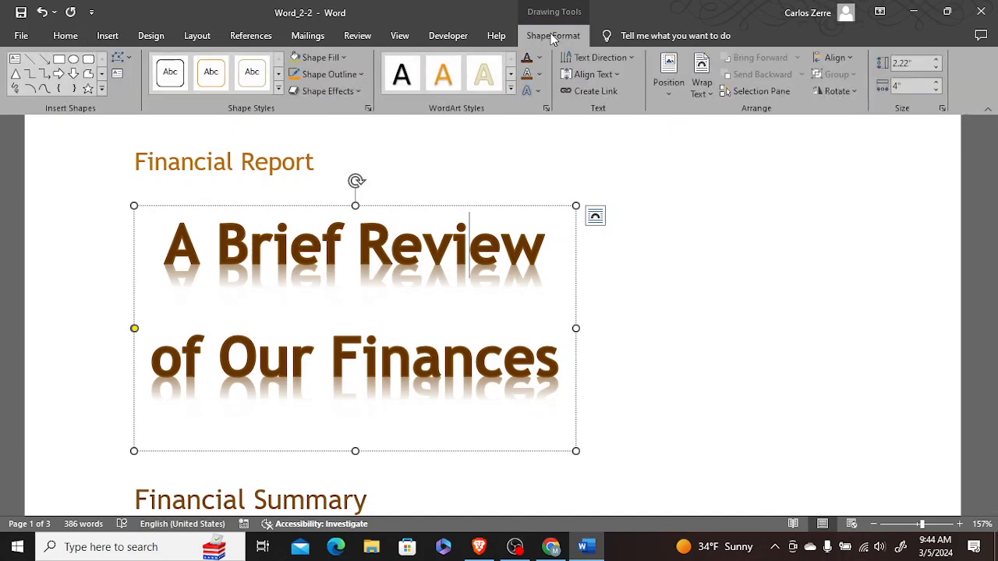
pyautogui.click(660, 87)
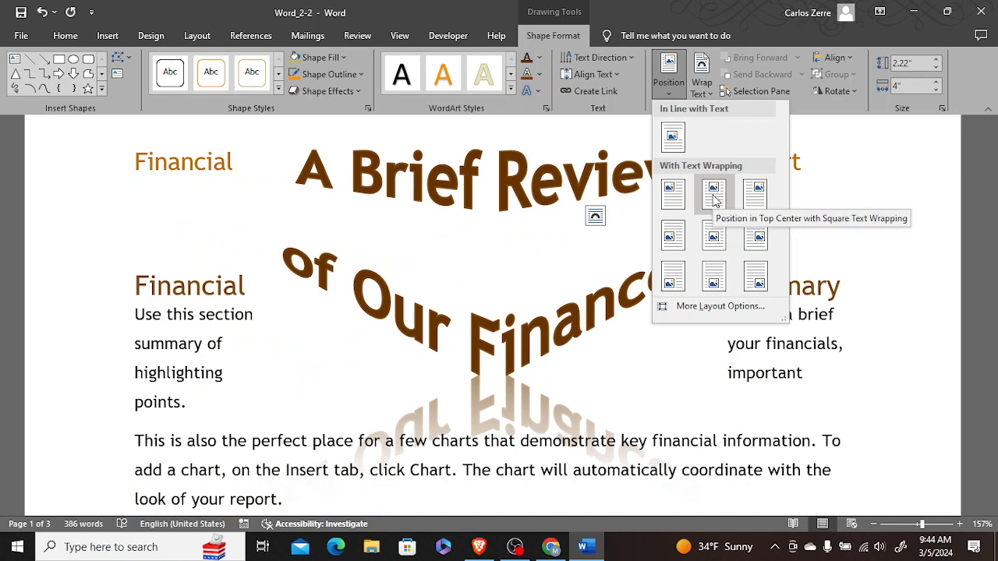
pyautogui.click(715, 201)
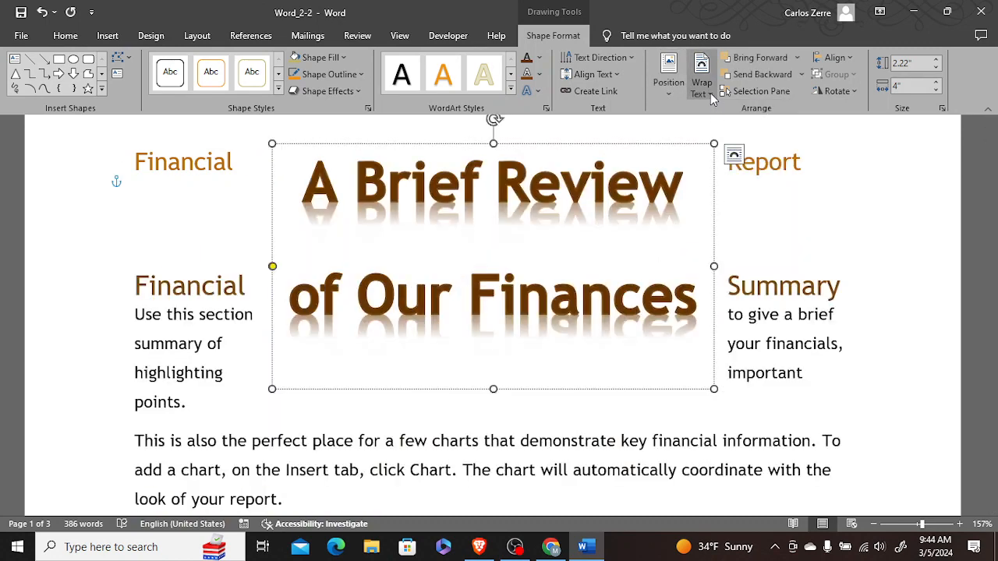
pyautogui.click(710, 94)
pyautogui.click(715, 181)
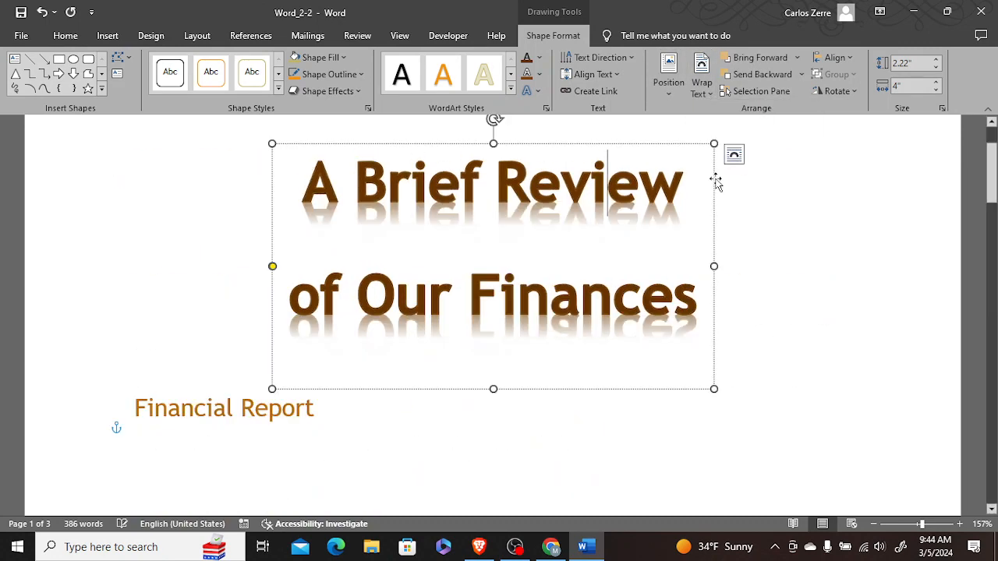
# - Move the floating WordArt subtitle below the Financial Report heading, near the horizontal middle of the page
pyautogui.moveTo(995, 152)
pyautogui.mouseDown()
pyautogui.moveTo(990, 142)
pyautogui.moveTo(990, 183)
pyautogui.moveTo(988, 156)
pyautogui.mouseUp()
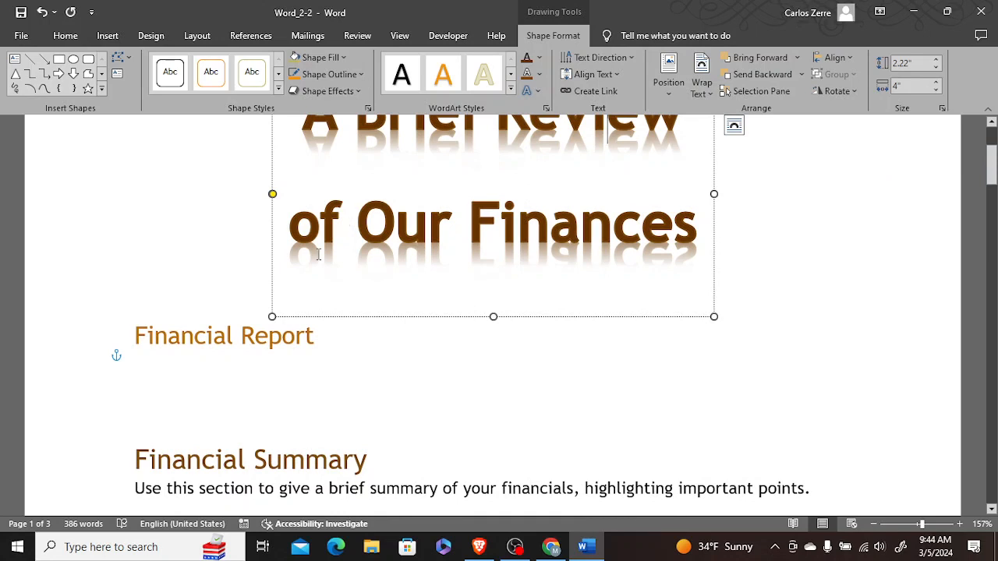
pyautogui.click(272, 211)
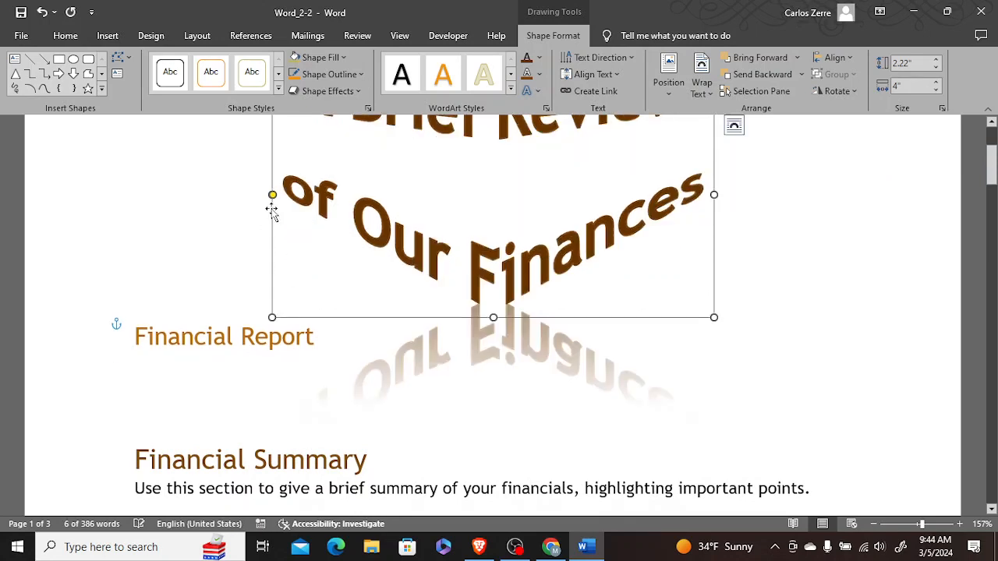
pyautogui.moveTo(272, 210); pyautogui.dragTo(246, 340)
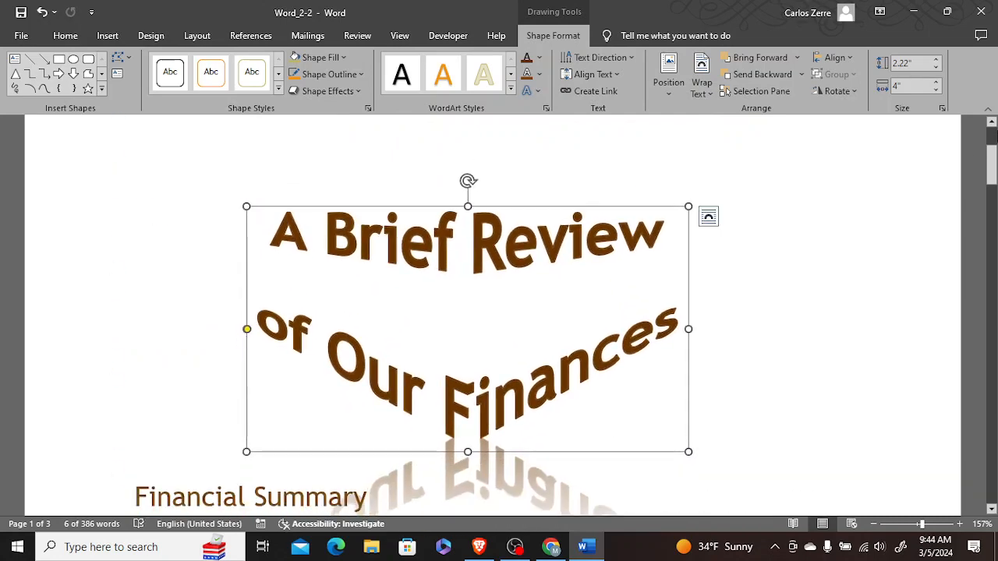
pyautogui.moveTo(992, 149)
pyautogui.mouseDown()
pyautogui.moveTo(993, 113)
pyautogui.moveTo(991, 160)
pyautogui.moveTo(989, 151)
pyautogui.mouseUp()
pyautogui.moveTo(421, 280); pyautogui.dragTo(429, 201)
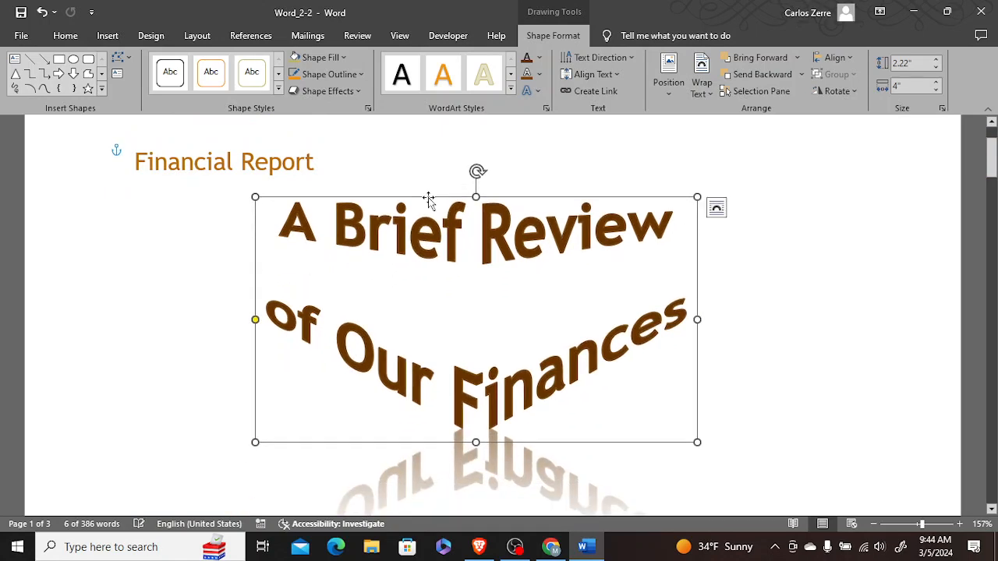
# - Position the WordArt subtitle In Line with Text and move it to the line below the Financial Report heading
pyautogui.click(678, 89)
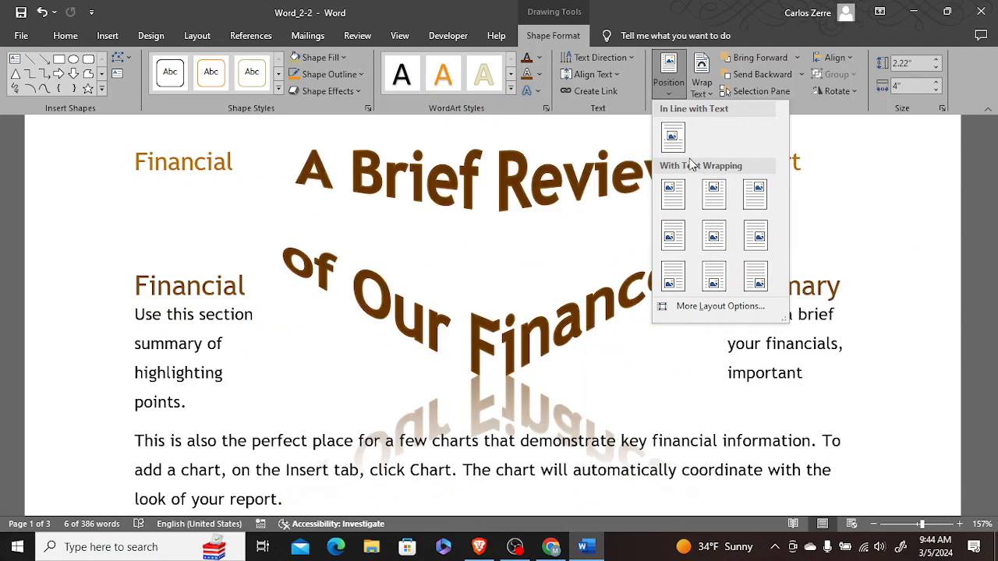
pyautogui.click(672, 137)
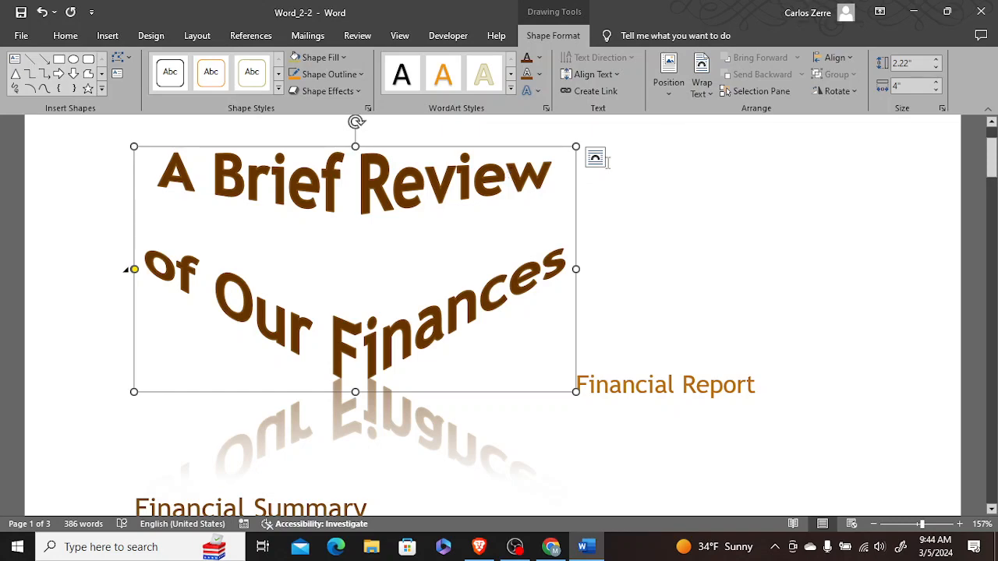
pyautogui.moveTo(992, 172)
pyautogui.mouseDown()
pyautogui.moveTo(989, 181)
pyautogui.moveTo(986, 167)
pyautogui.mouseUp()
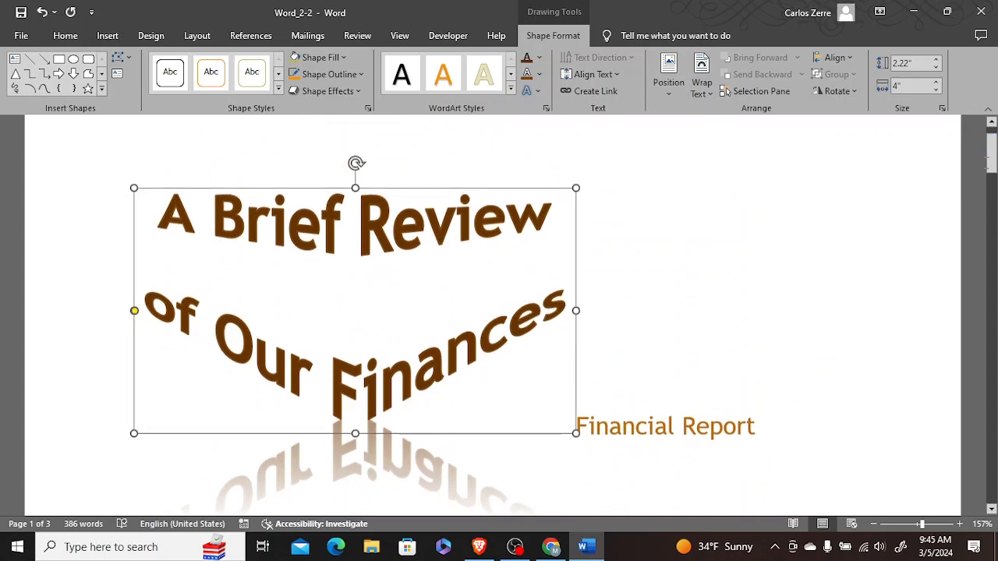
pyautogui.click(670, 85)
pyautogui.click(681, 144)
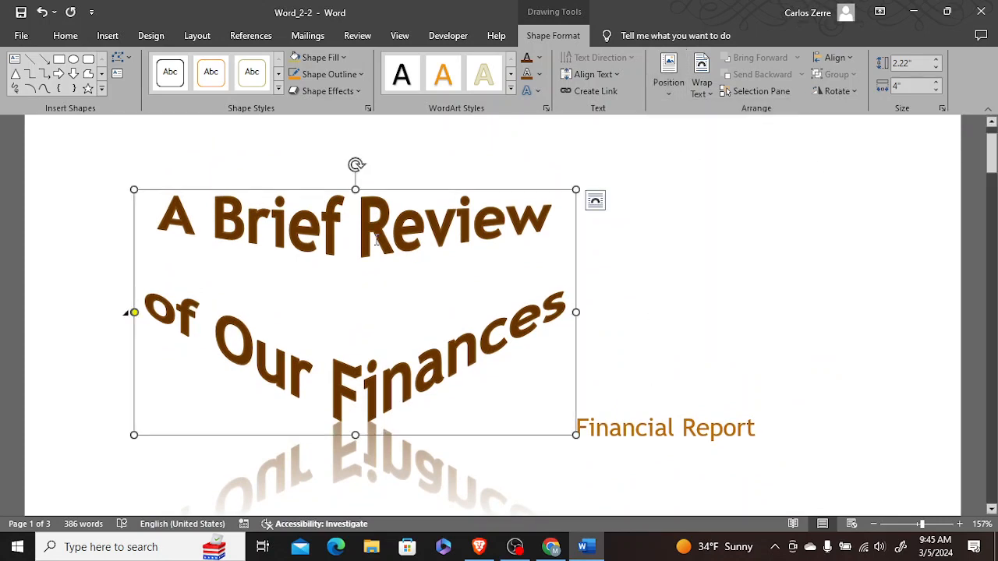
pyautogui.moveTo(374, 215); pyautogui.dragTo(674, 447)
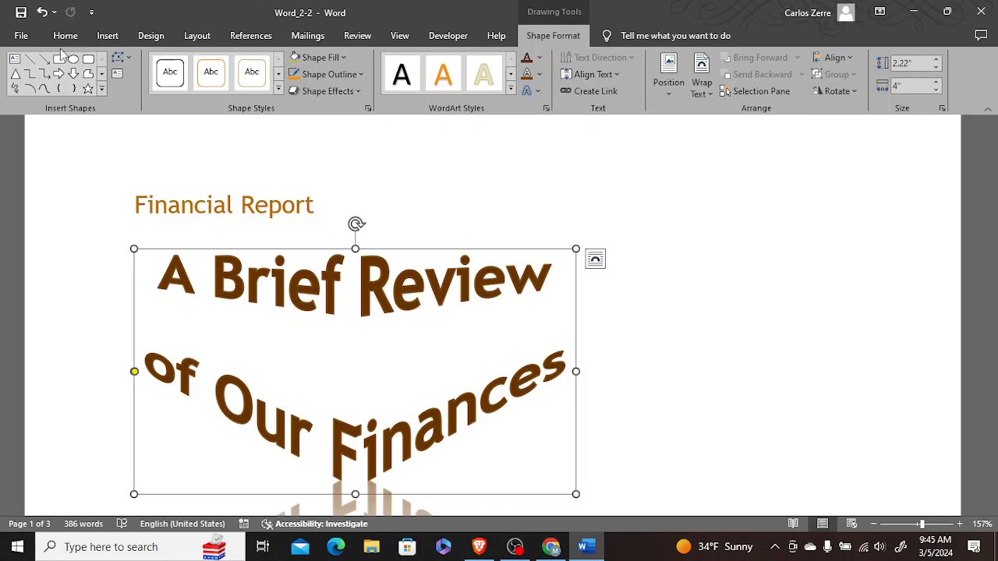
# - Center the WordArt subtitle on its line below the Financial Report heading
pyautogui.click(63, 36)
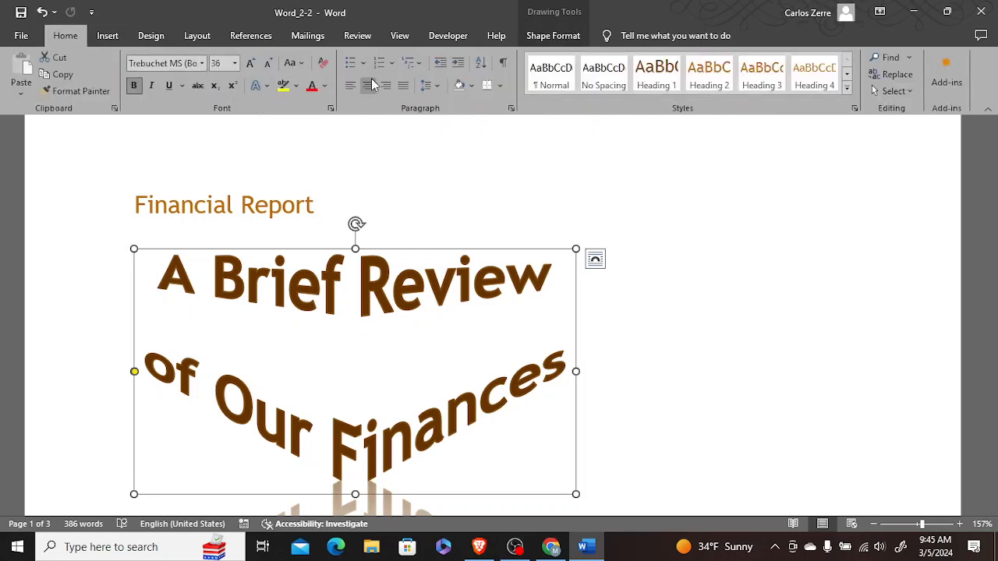